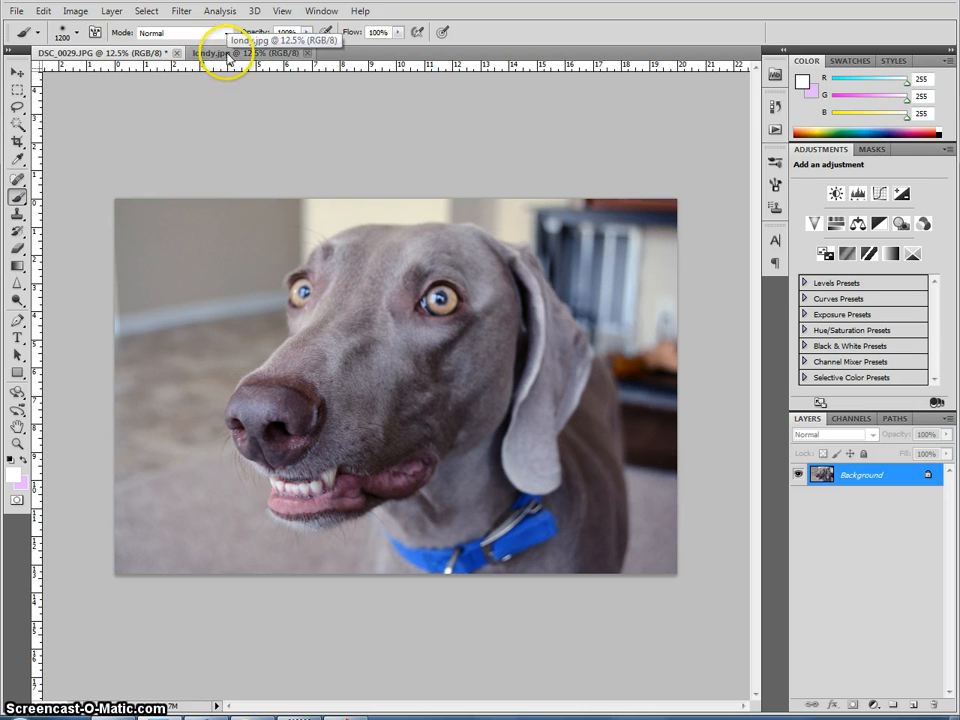
Step: Add a new layer to DSC_0029.JPG and set its blend mode to Soft Light at 50% opacity
click(228, 55)
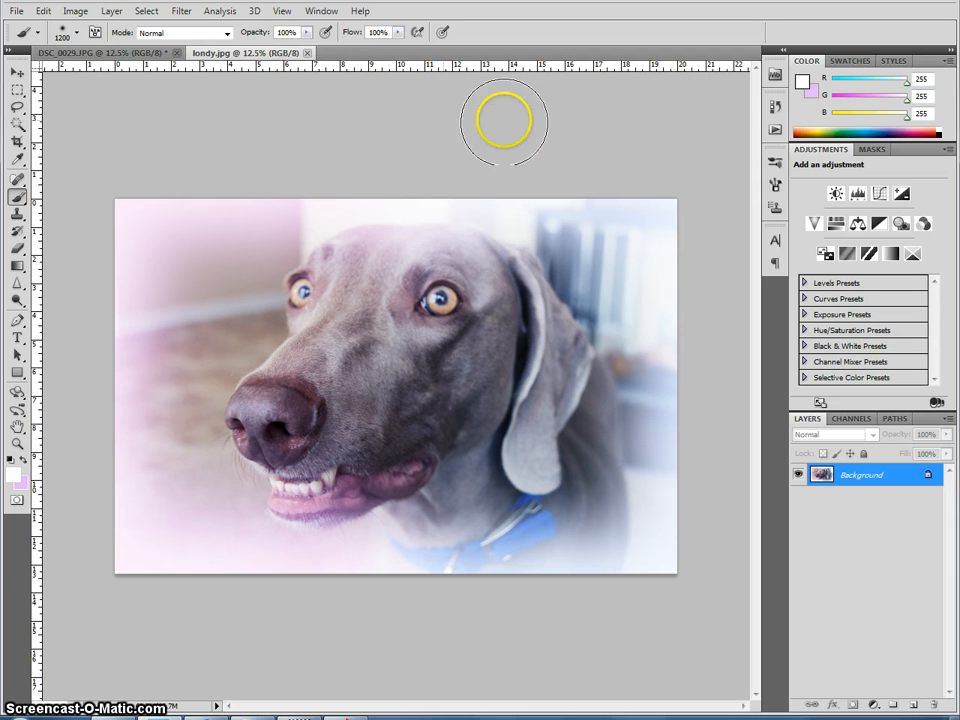
click(138, 55)
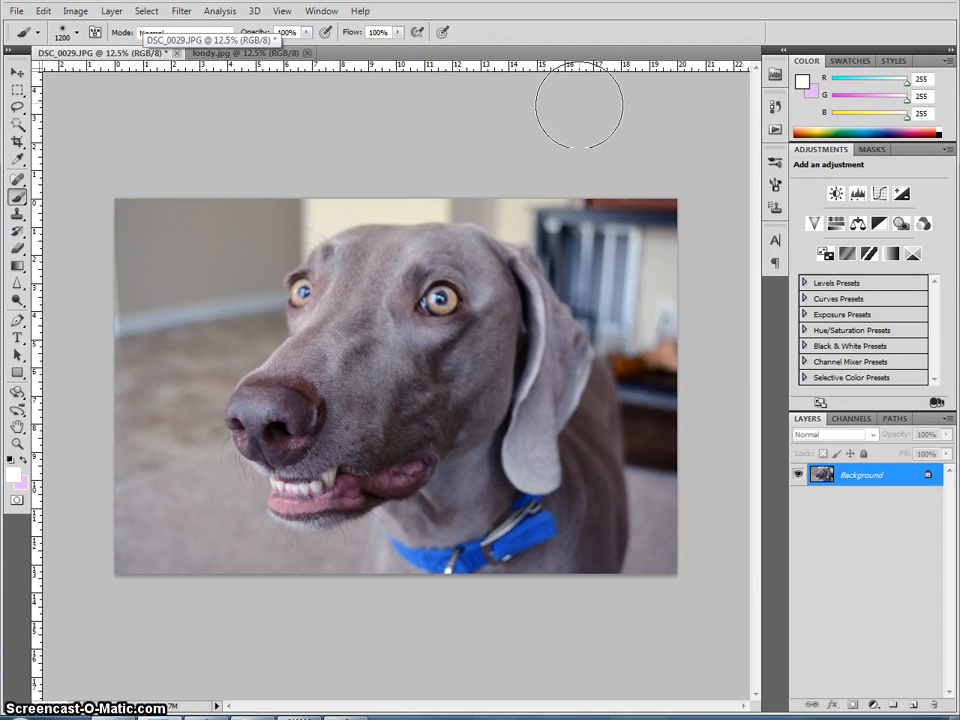
click(912, 708)
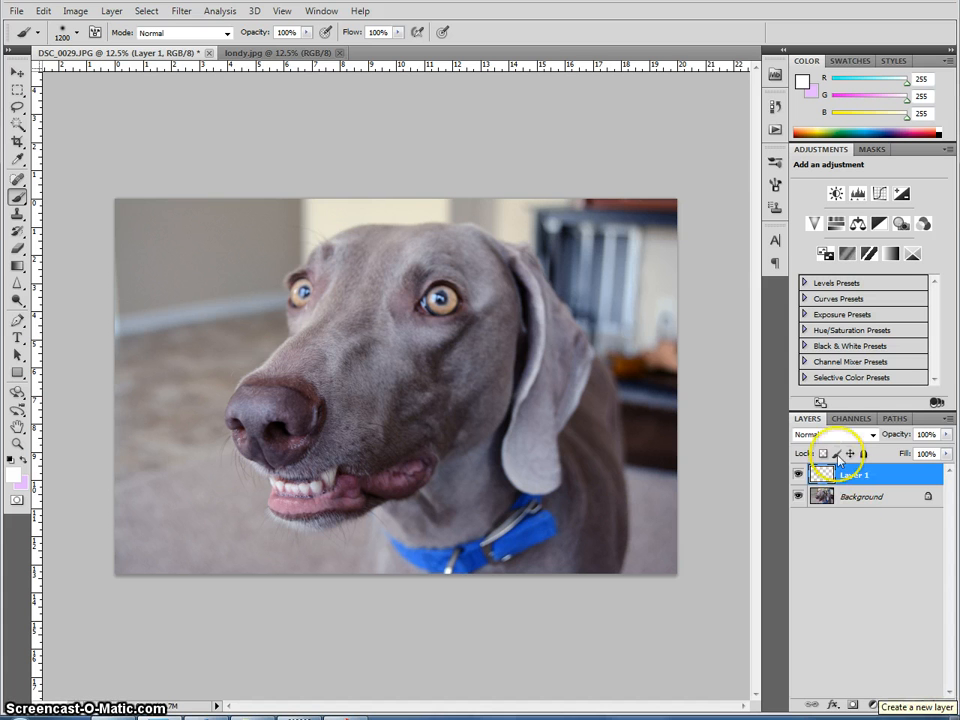
click(838, 436)
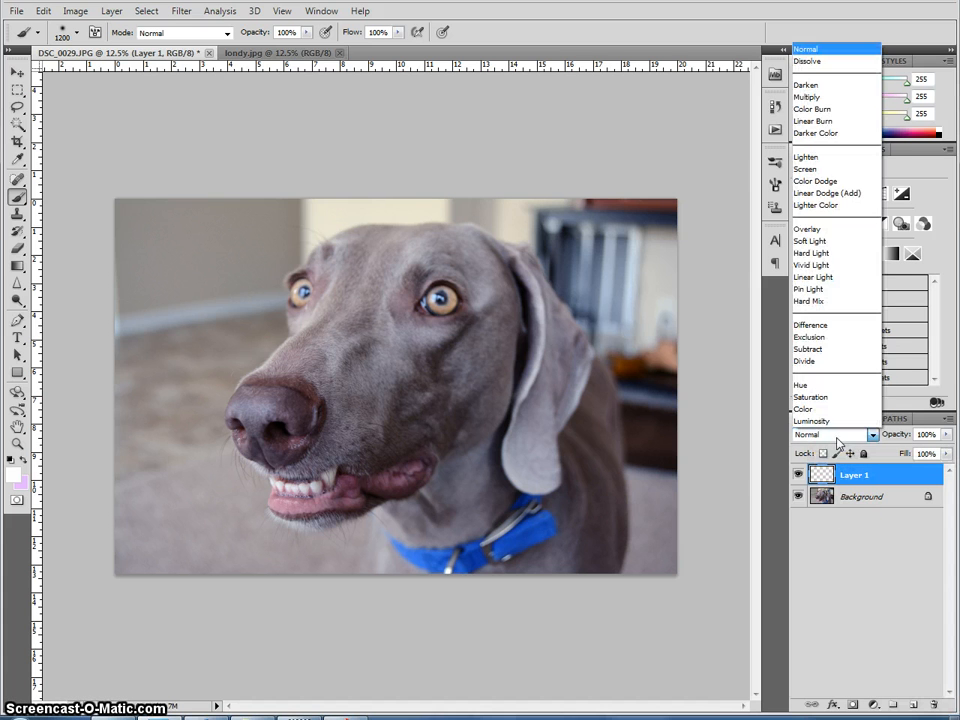
click(842, 241)
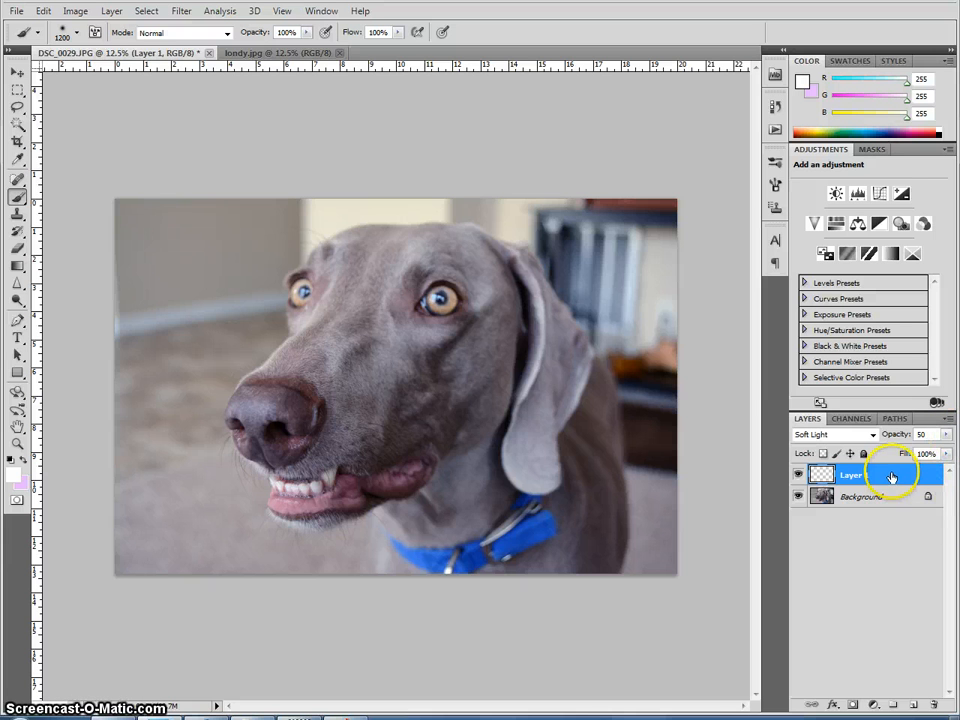
Step: Choose the Gradient tool and set the foreground colour to light blue #81b6ff
click(20, 270)
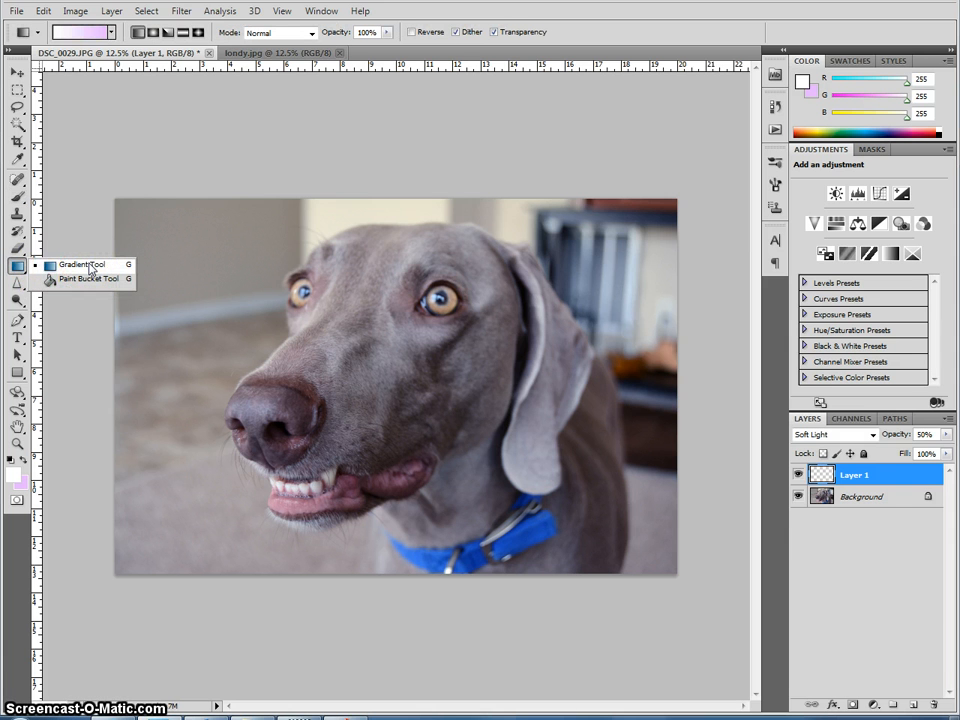
click(90, 264)
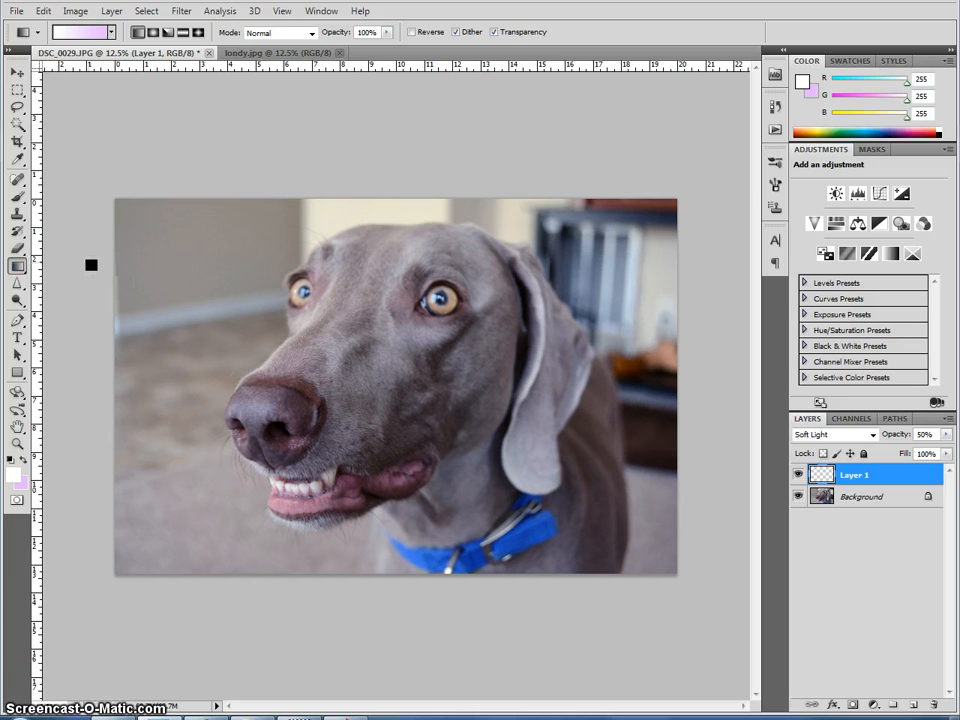
click(13, 477)
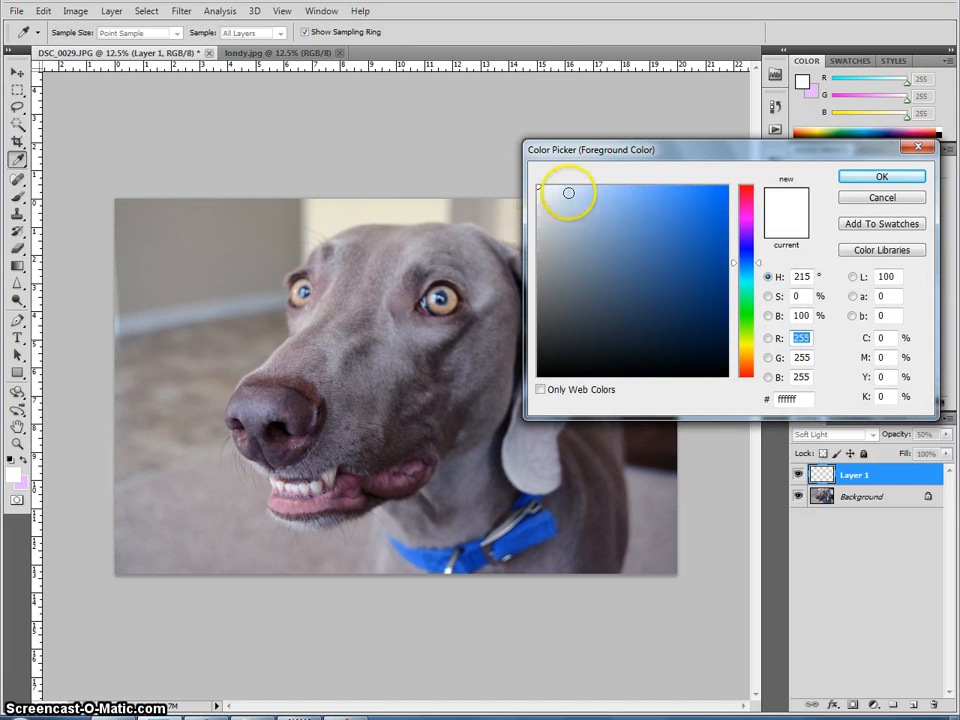
click(746, 258)
click(747, 262)
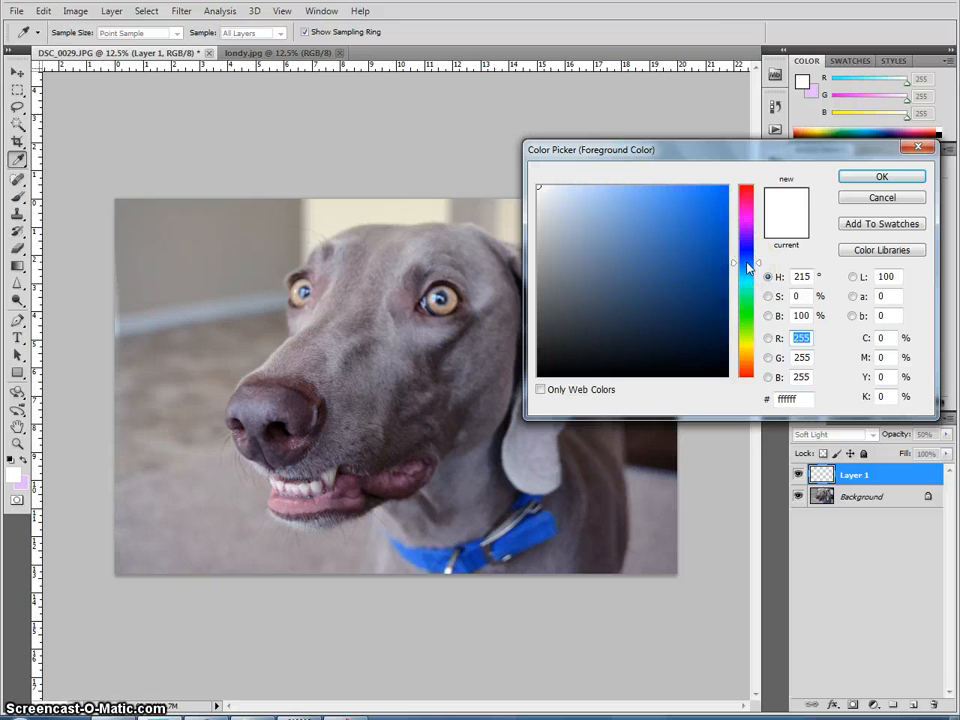
click(607, 189)
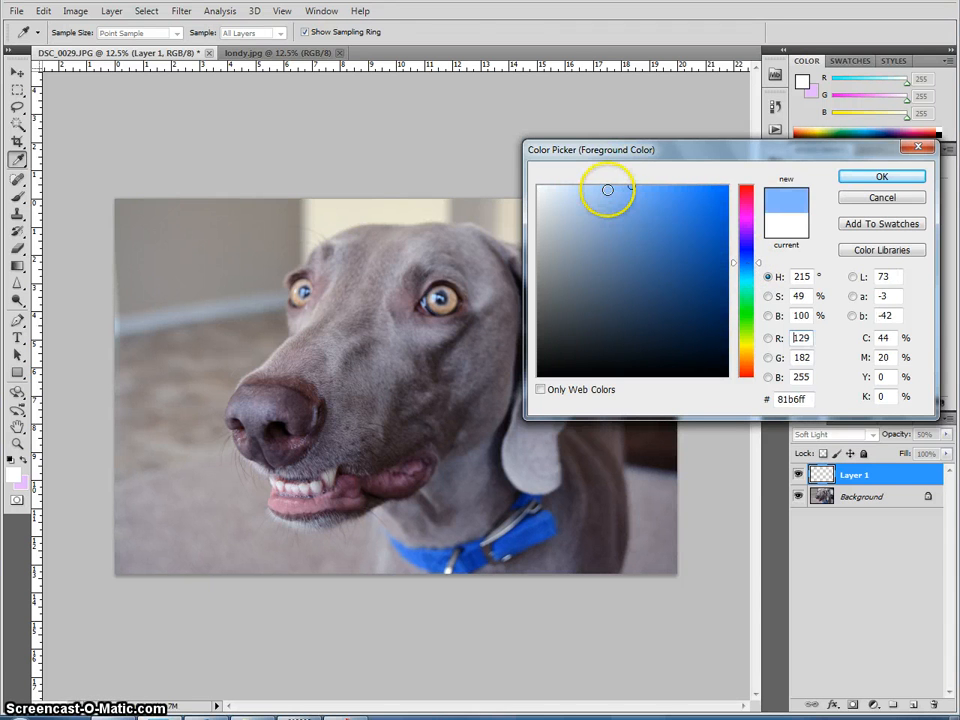
click(858, 177)
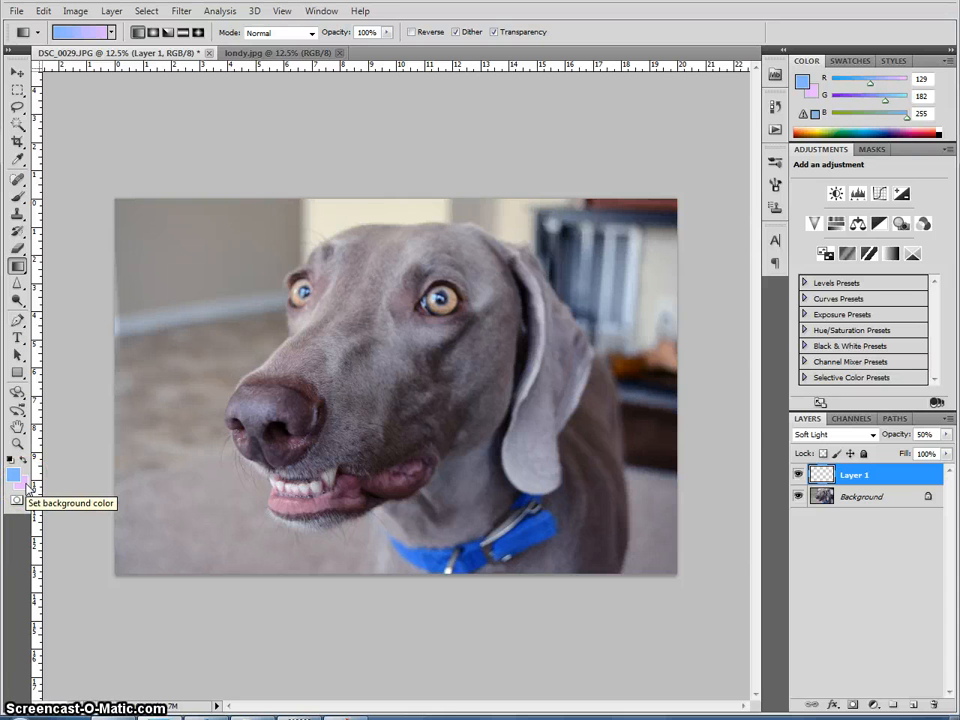
Step: Set the background colour to light lilac #dcb9ff
click(30, 486)
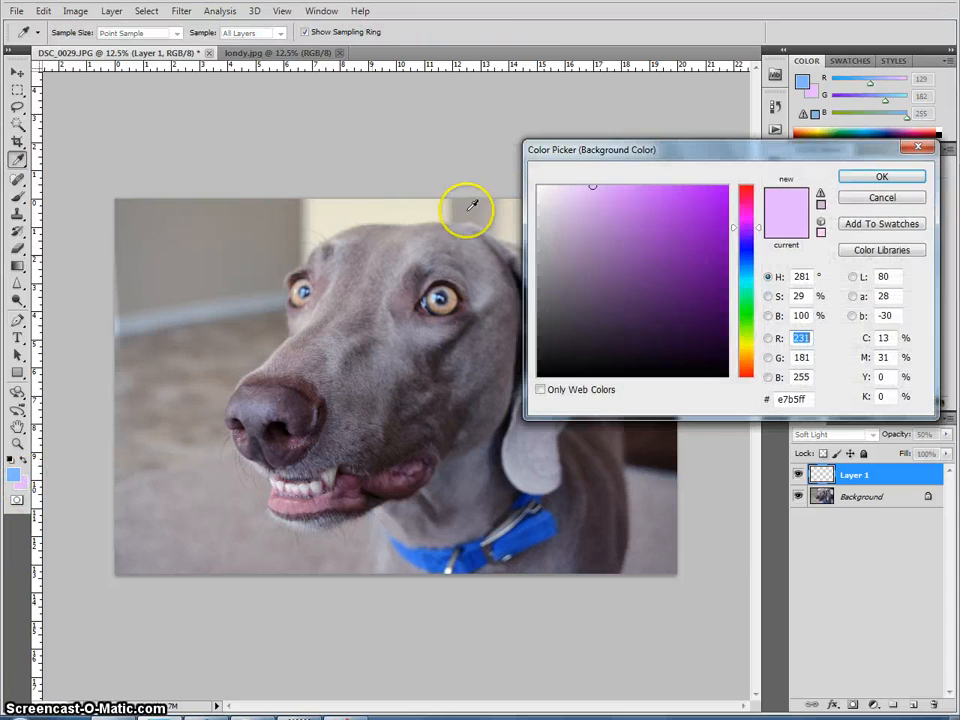
click(757, 232)
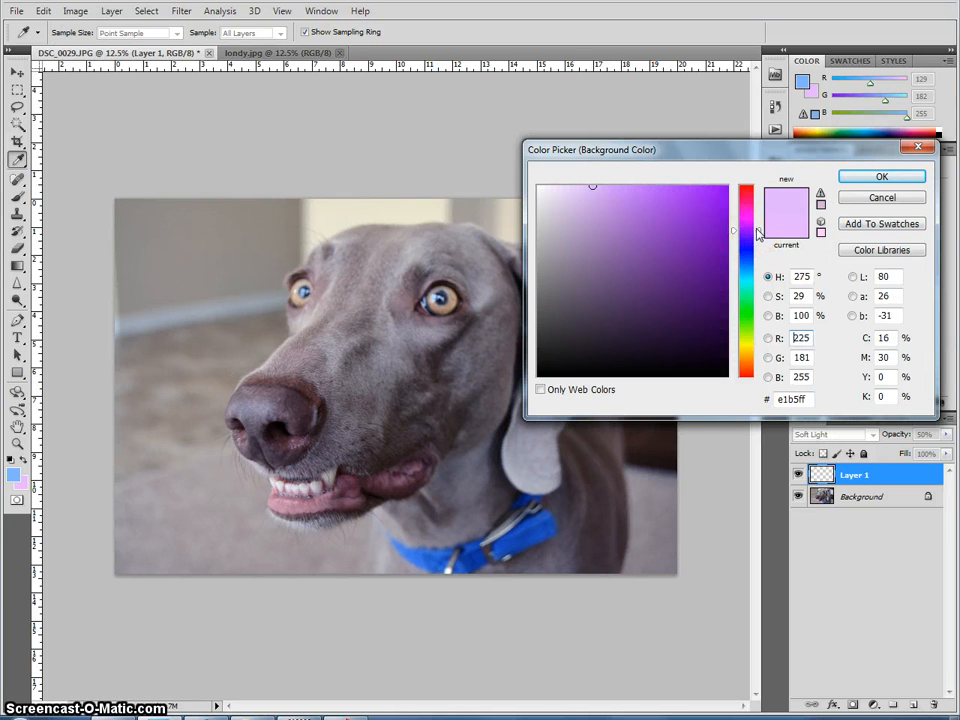
drag(757, 232, 757, 233)
drag(602, 195, 590, 186)
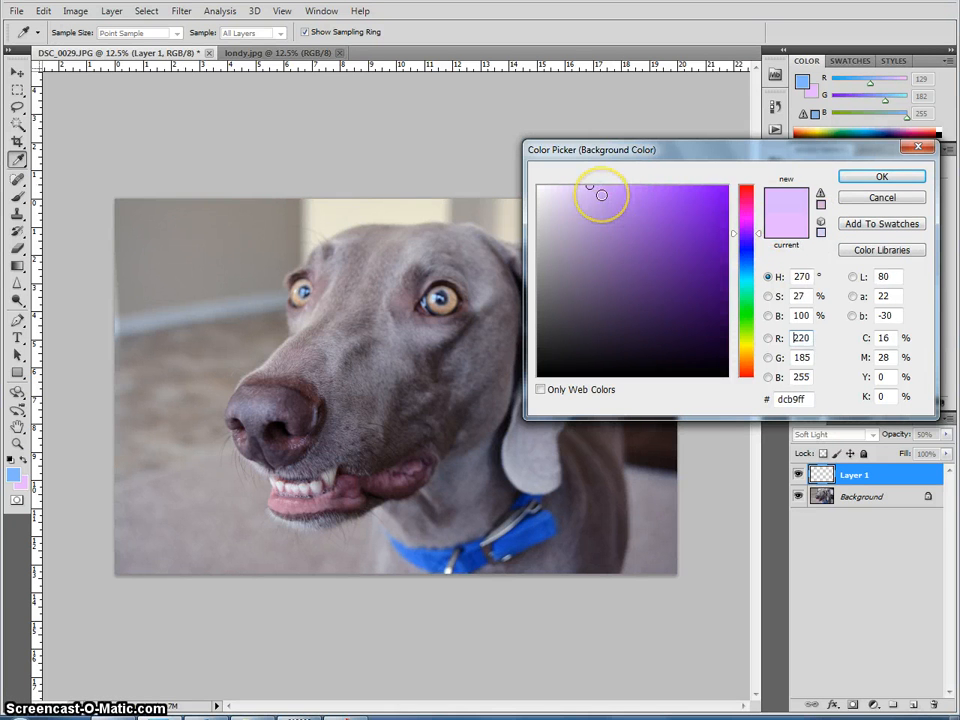
click(852, 180)
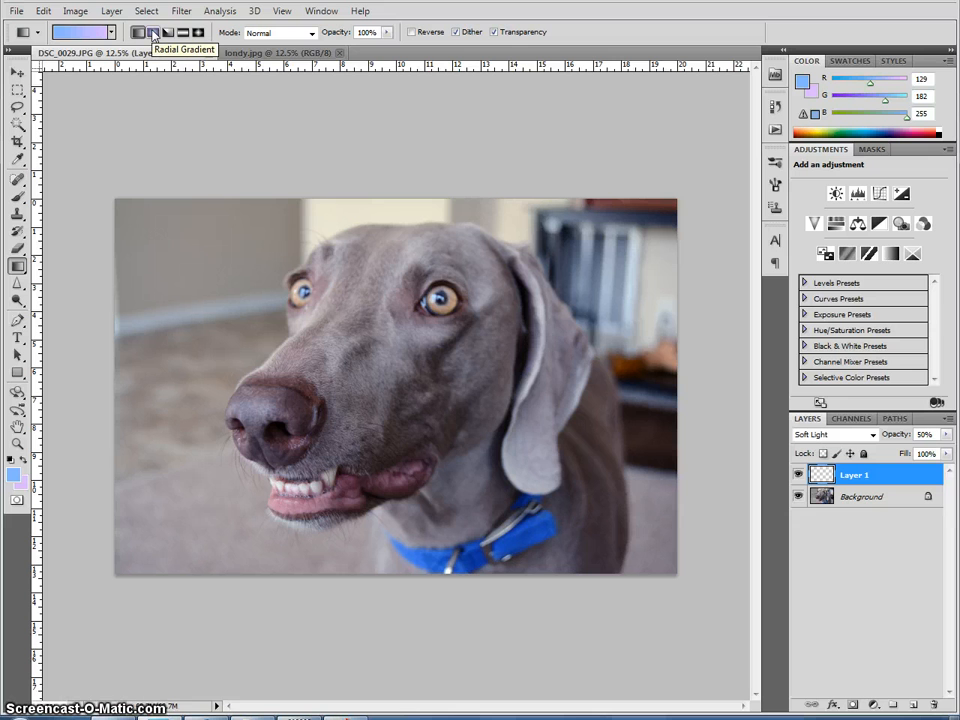
Step: Fill Layer 1 with a linear gradient from light blue to lilac across the photo
click(139, 33)
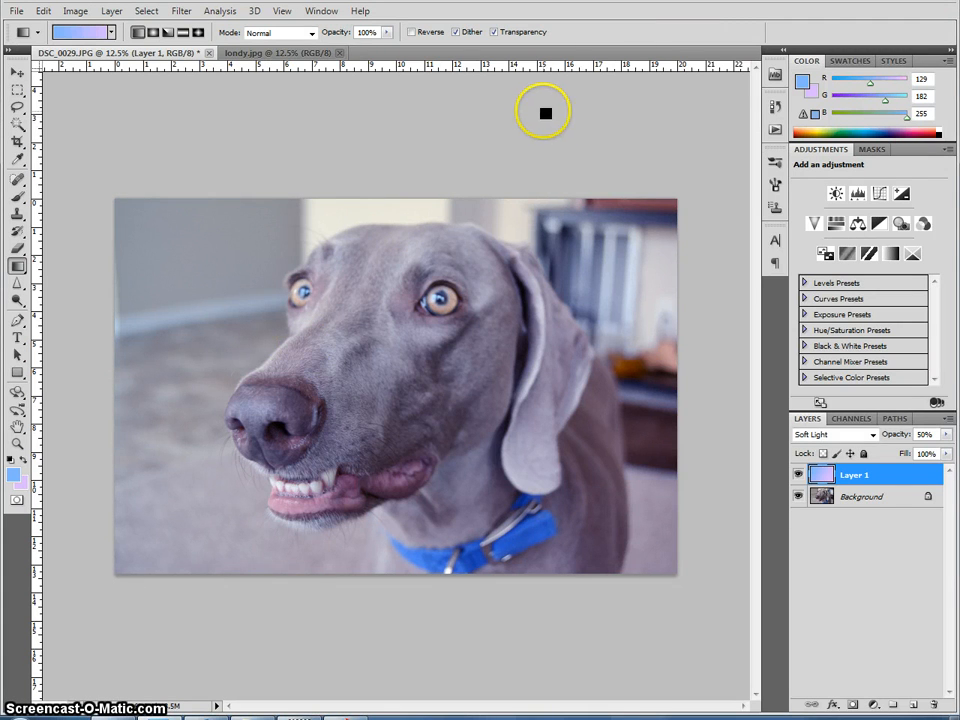
click(256, 52)
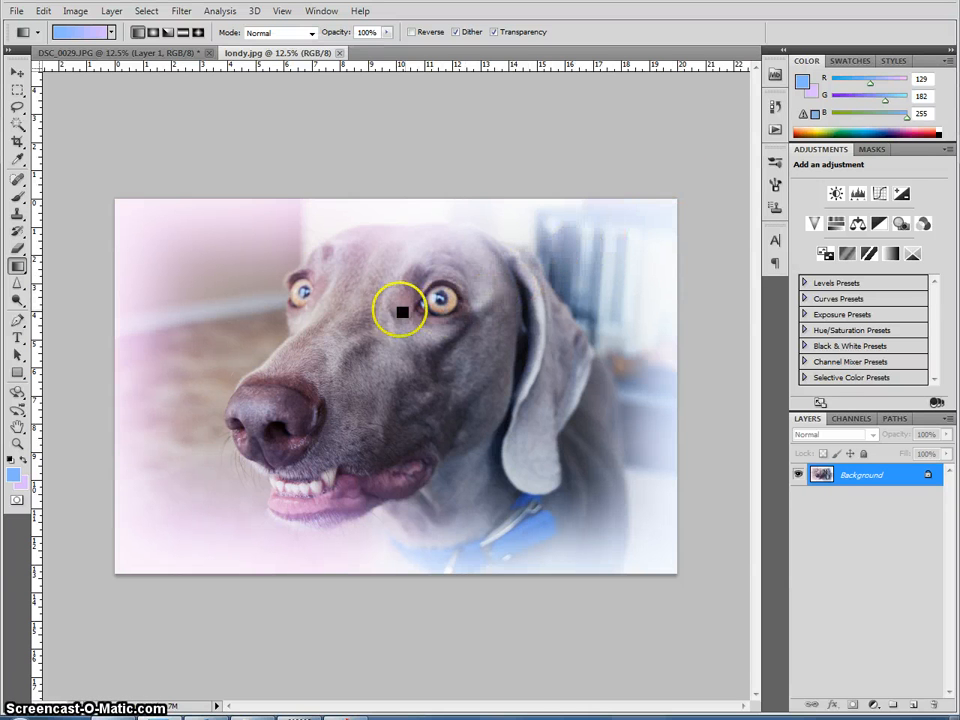
click(77, 52)
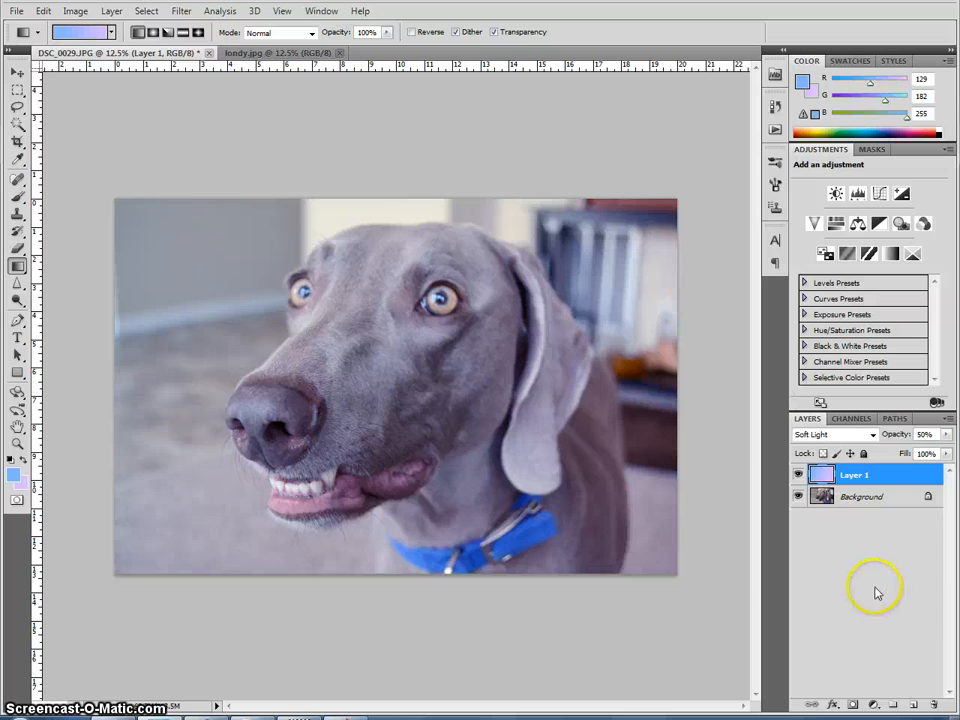
Step: Add another new layer and pick the Brush tool with a 1200 px, 0% hardness brush
click(915, 706)
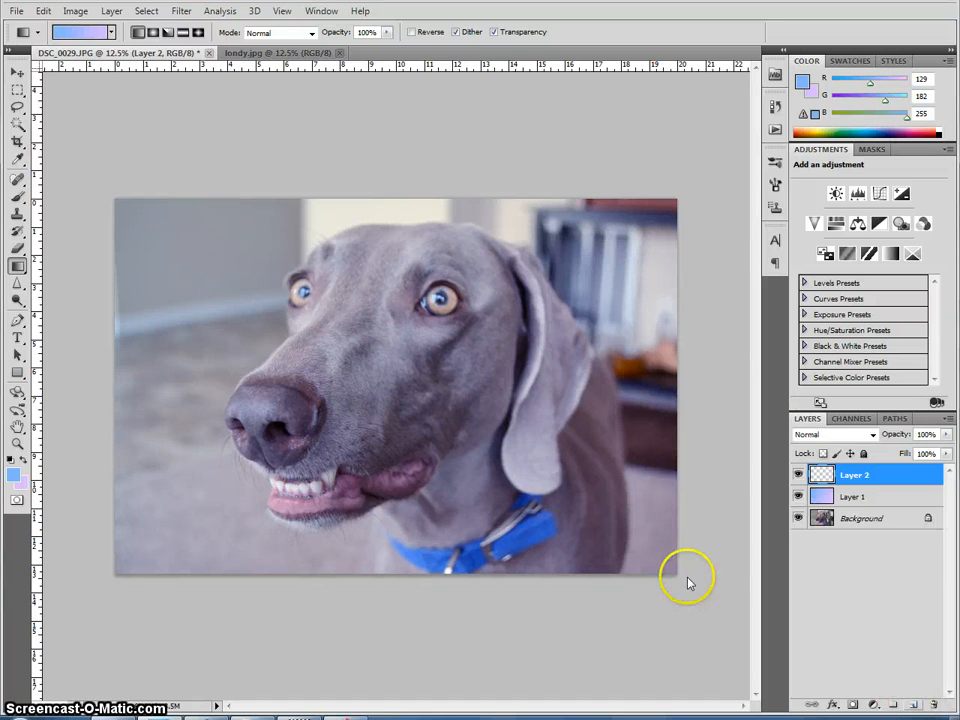
click(16, 198)
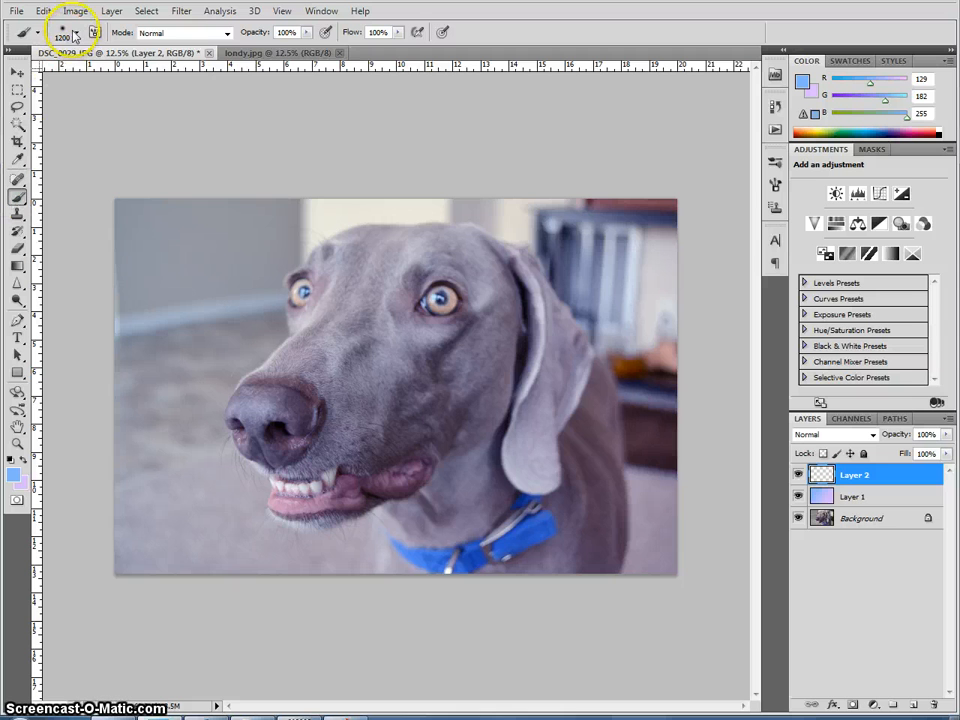
click(77, 34)
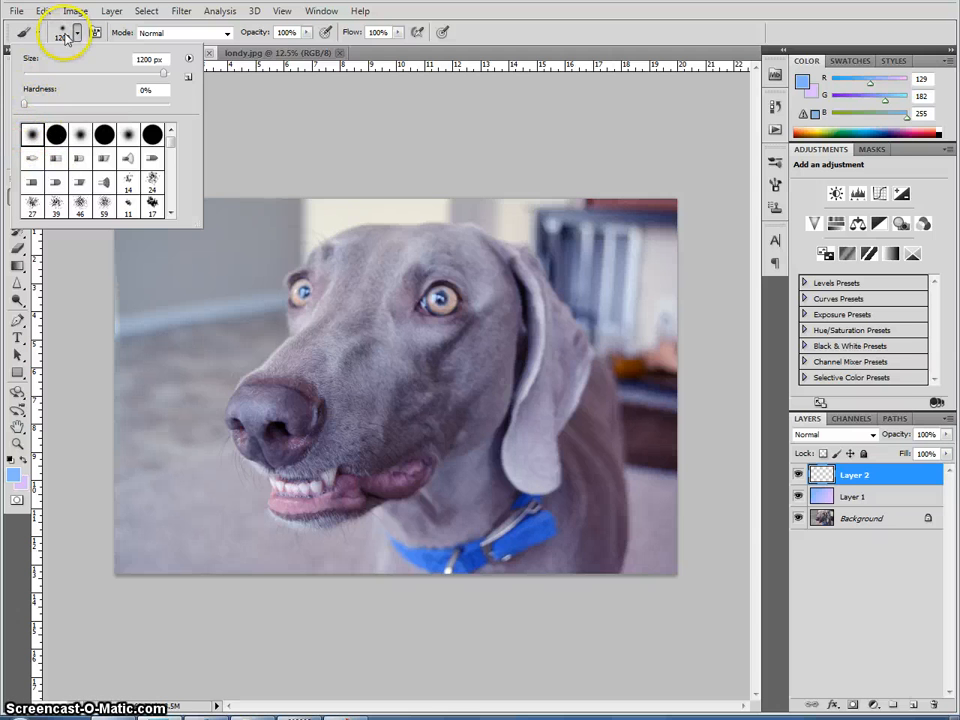
click(77, 34)
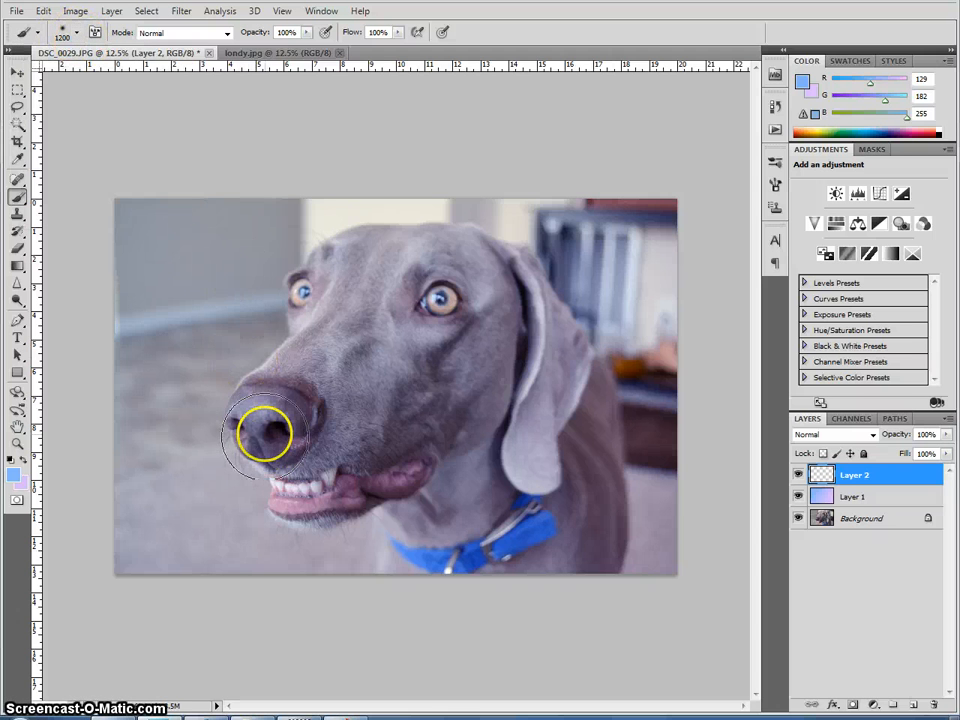
Step: Set the foreground colour to purple #d87bff
click(14, 473)
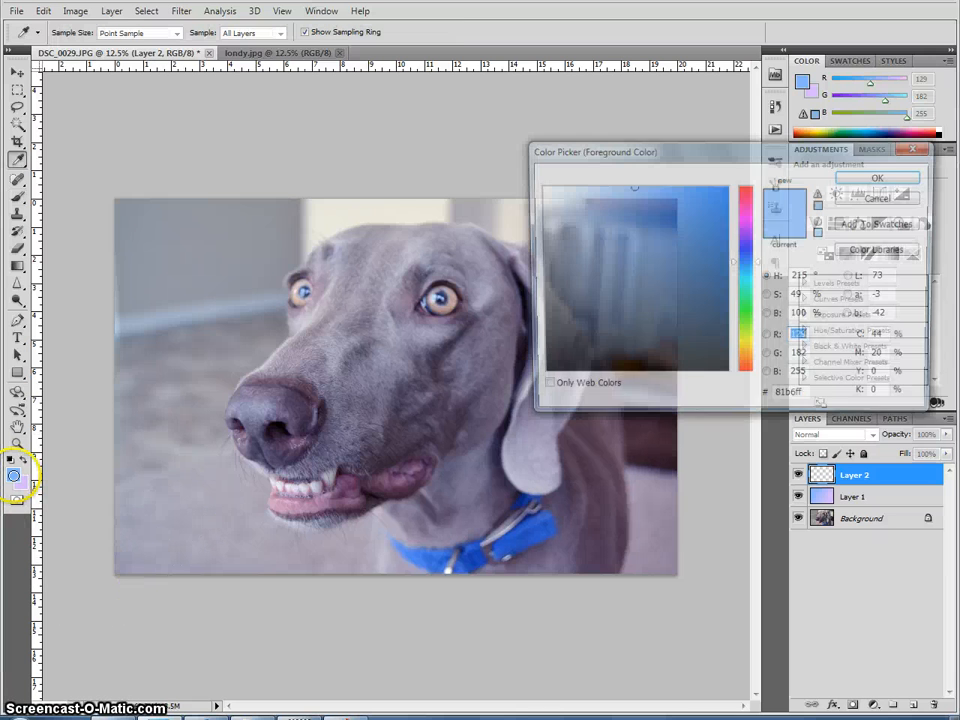
click(746, 227)
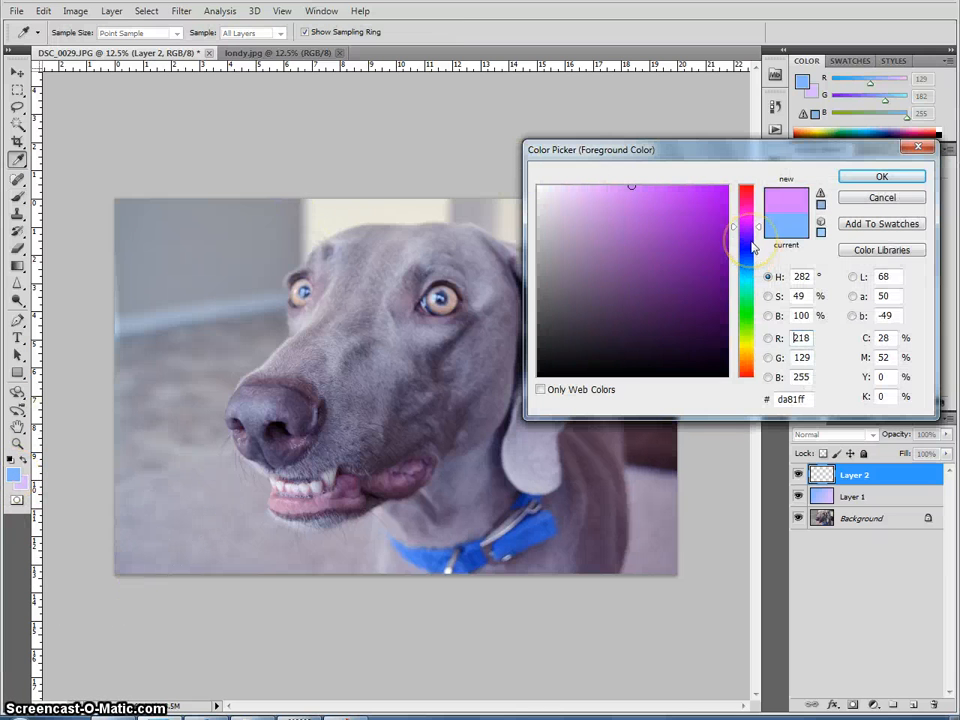
drag(641, 188, 636, 187)
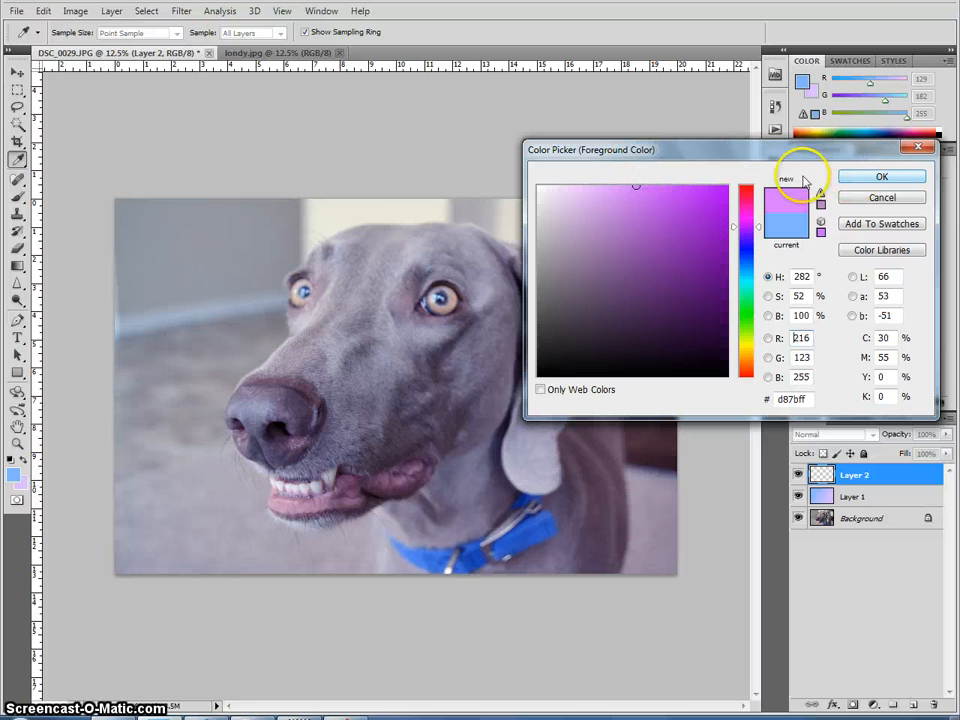
click(866, 177)
Step: Paint purple along the top, left and bottom edges of the photo on Layer 2
key(b)
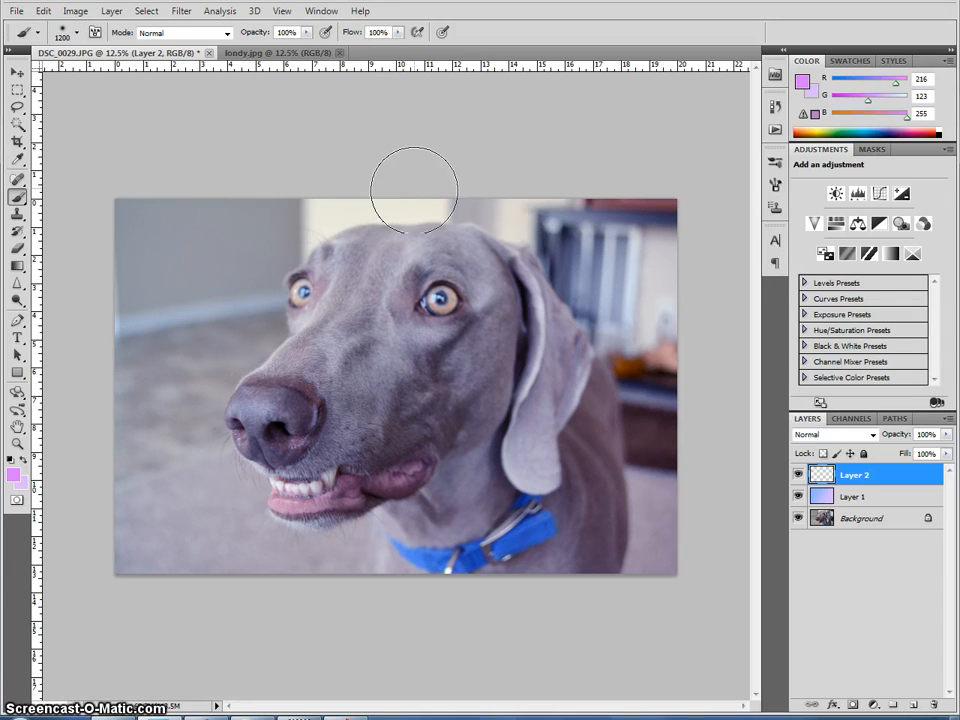
mouse_move(330, 192)
mouse_down()
mouse_move(135, 195)
mouse_move(516, 202)
mouse_up()
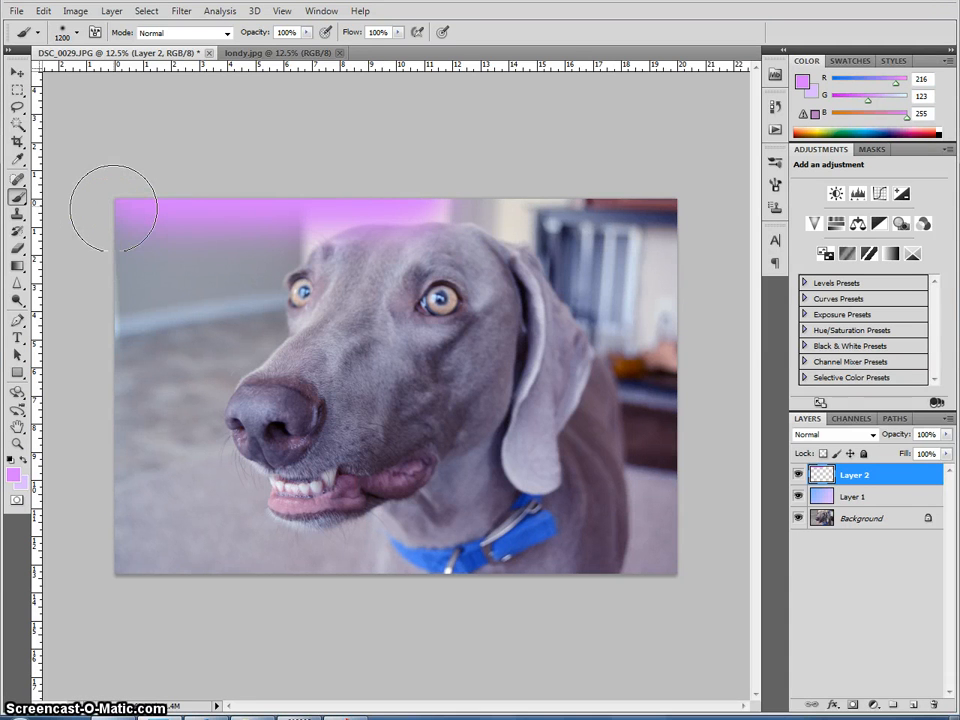
mouse_move(113, 208)
mouse_down()
mouse_move(118, 598)
mouse_move(124, 572)
mouse_move(634, 579)
mouse_move(103, 473)
mouse_up()
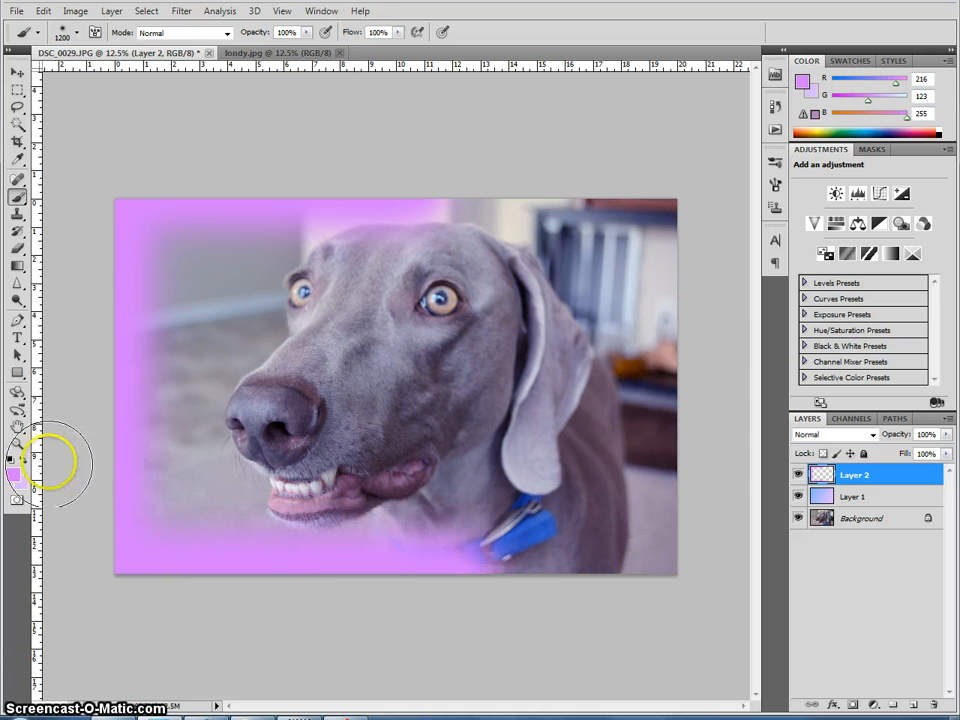
Step: Set the foreground colour to pale pink #ffcdfa
click(14, 478)
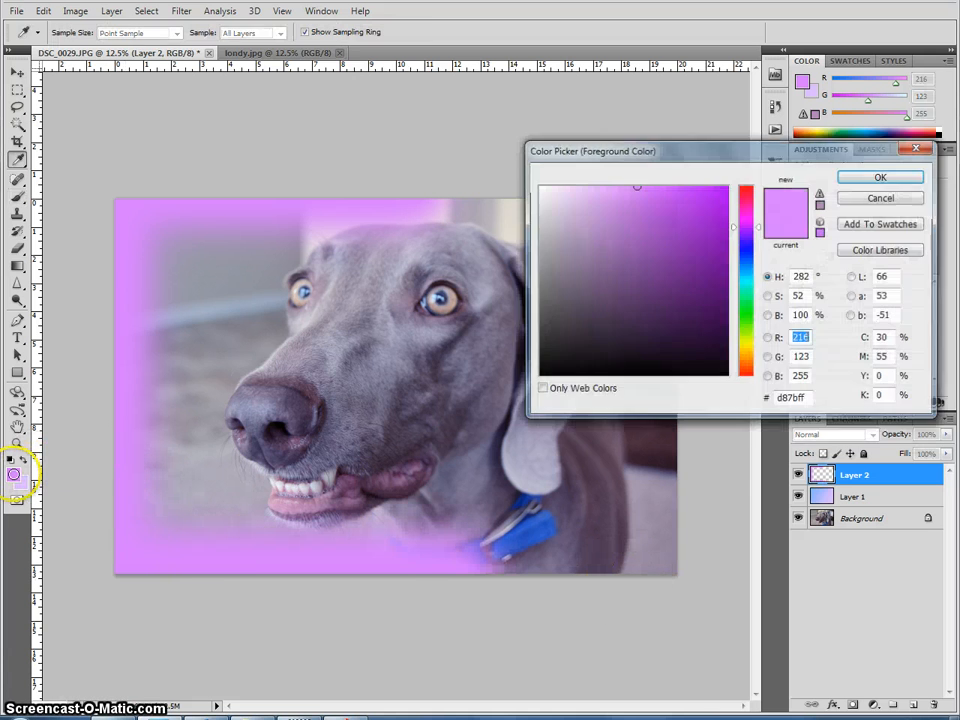
drag(752, 228, 754, 218)
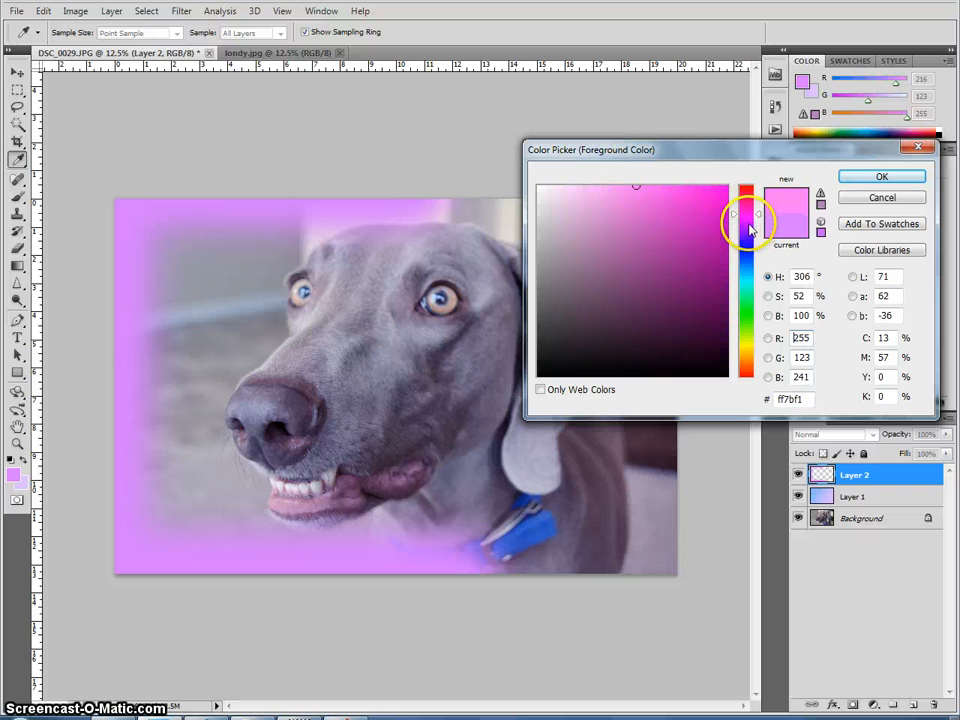
drag(580, 185, 574, 172)
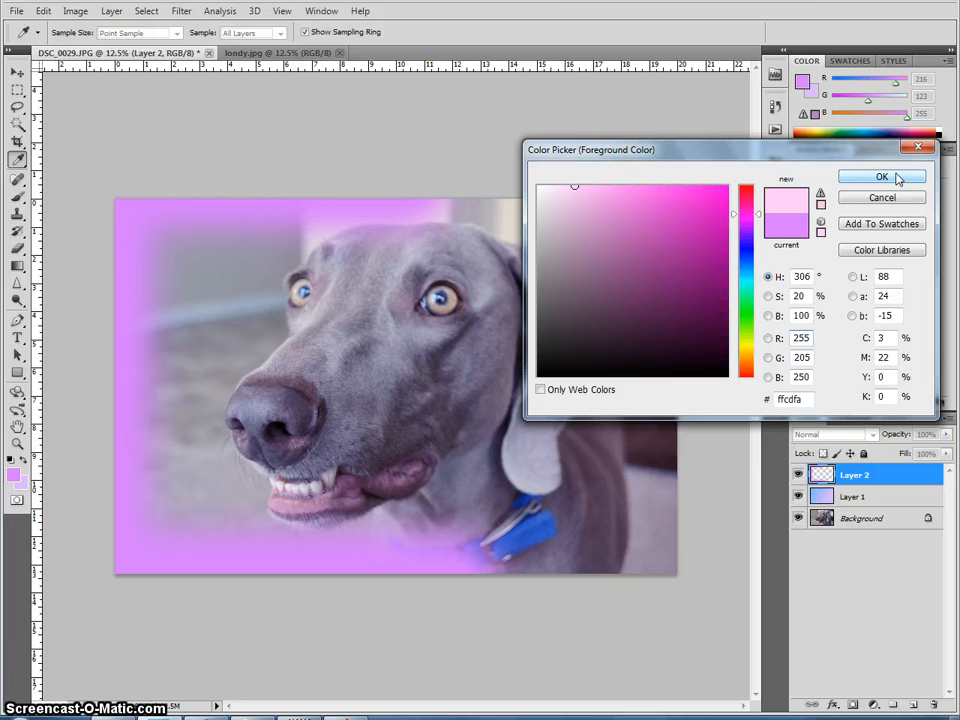
click(882, 177)
Step: Paint pale pink over the purple edge strokes and set Layer 2's blend mode to Screen
key(b)
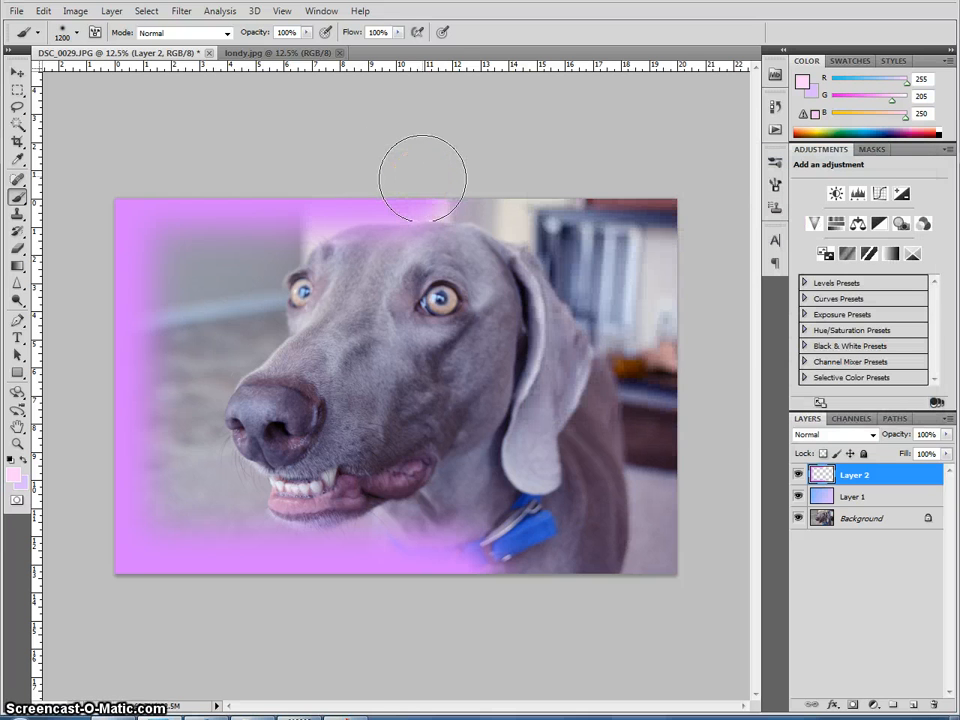
mouse_move(422, 178)
mouse_down()
mouse_move(67, 157)
mouse_move(90, 196)
mouse_move(90, 596)
mouse_move(460, 580)
mouse_move(456, 568)
mouse_move(750, 358)
mouse_move(853, 424)
mouse_up()
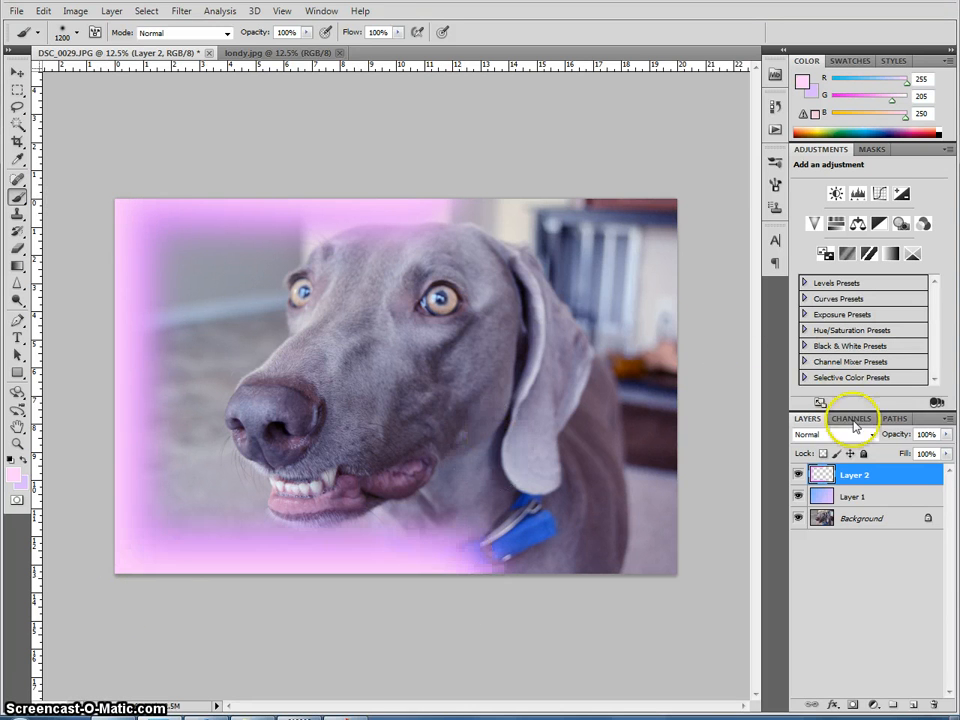
click(857, 435)
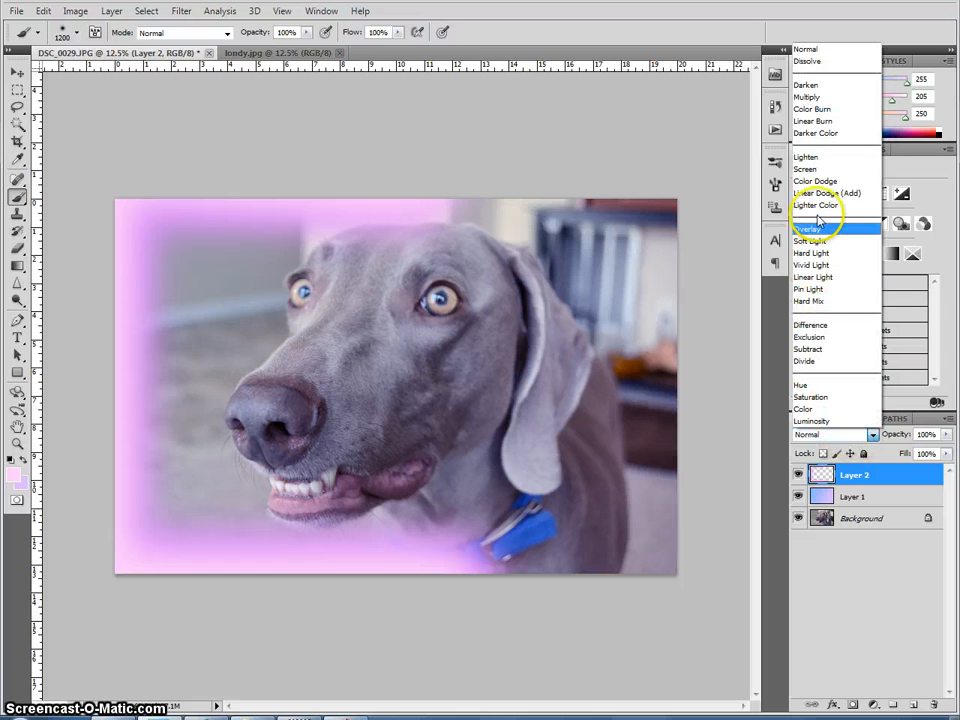
click(818, 170)
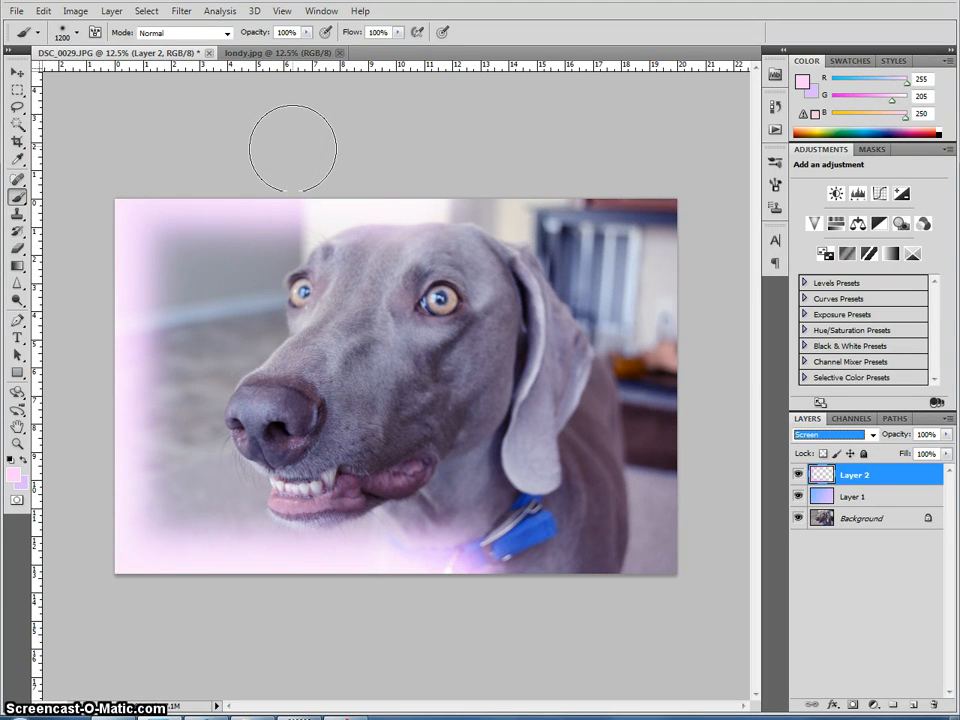
Step: Apply a Gaussian Blur with a 250 pixel radius to Layer 2
click(181, 11)
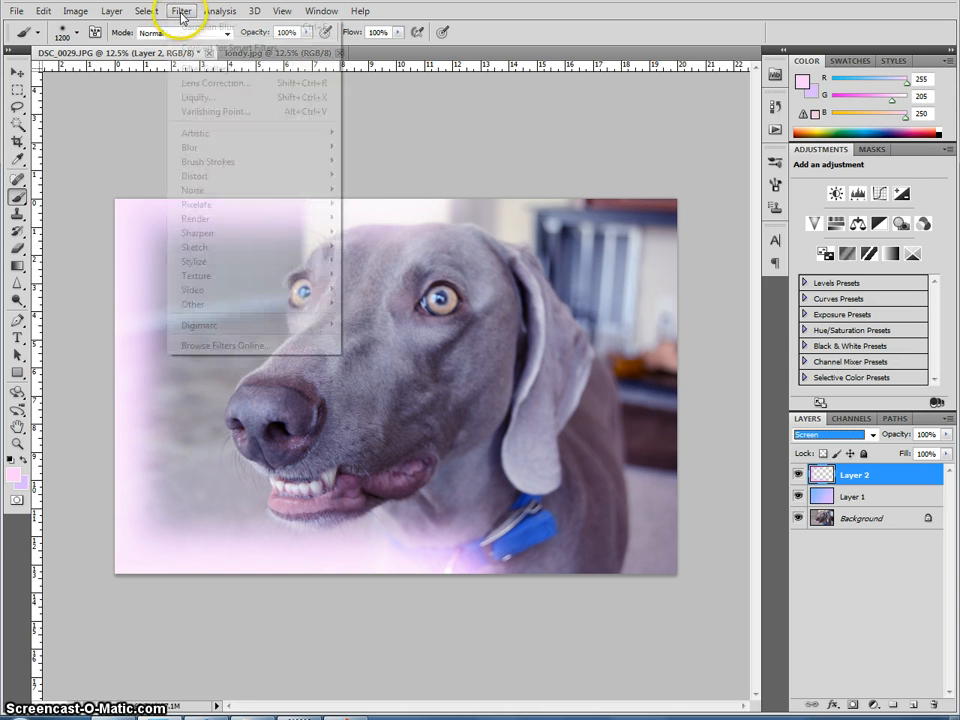
mouse_move(317, 146)
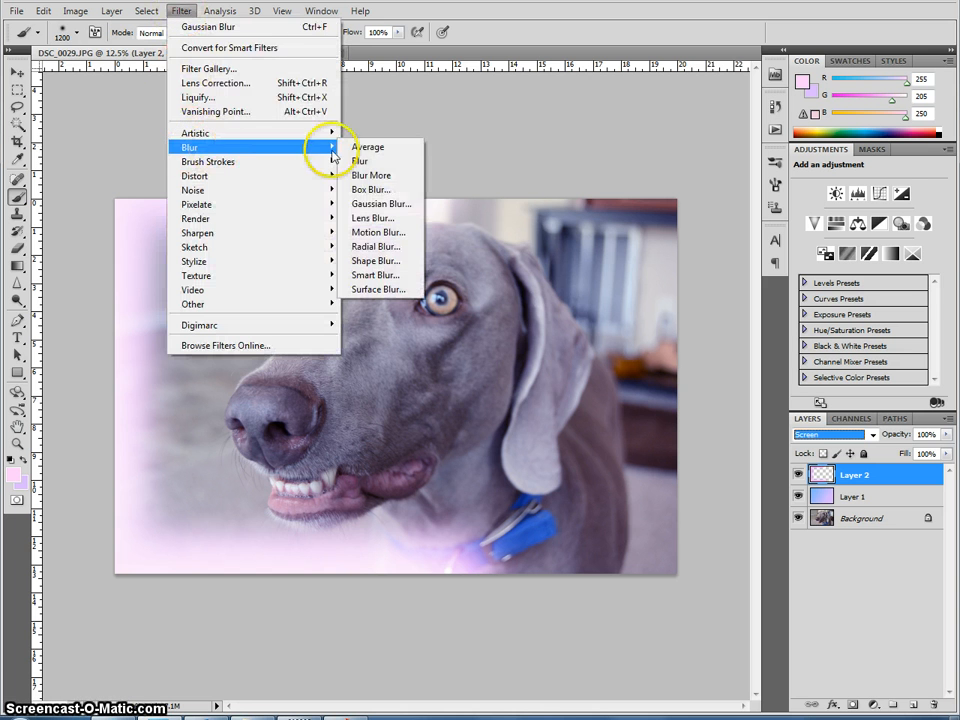
click(410, 206)
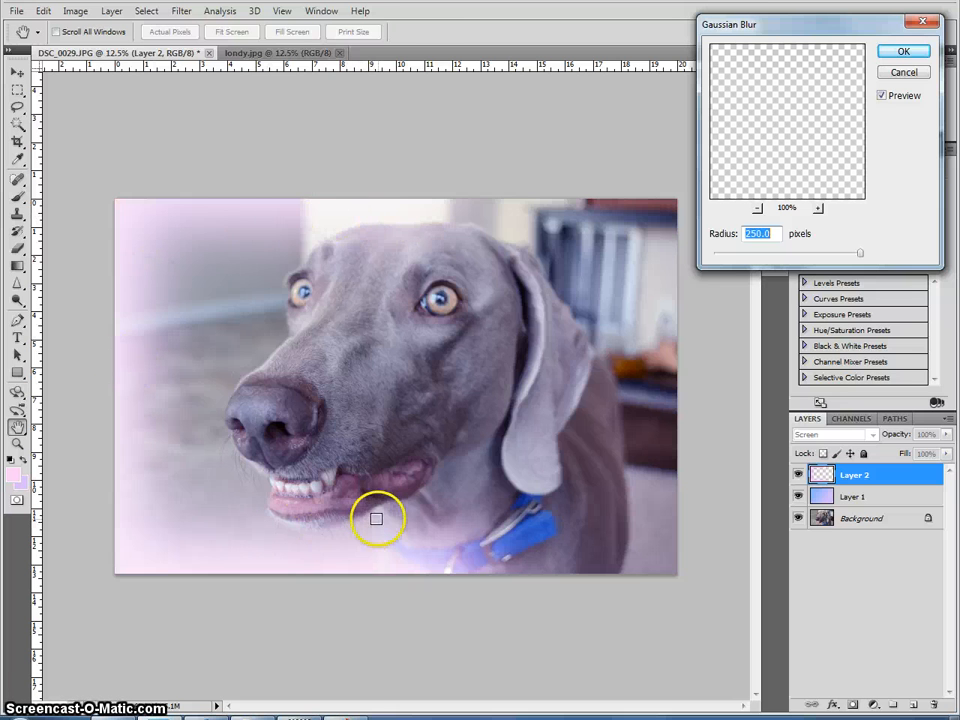
click(905, 52)
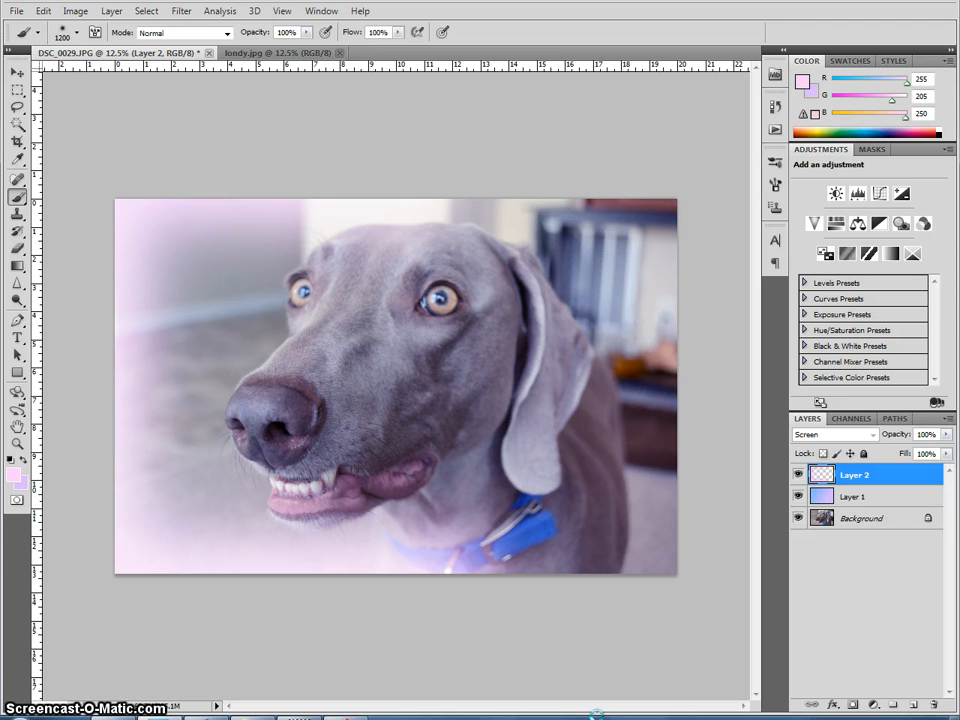
Step: Add a new layer above Layer 2 and set its blend mode to Screen
click(914, 706)
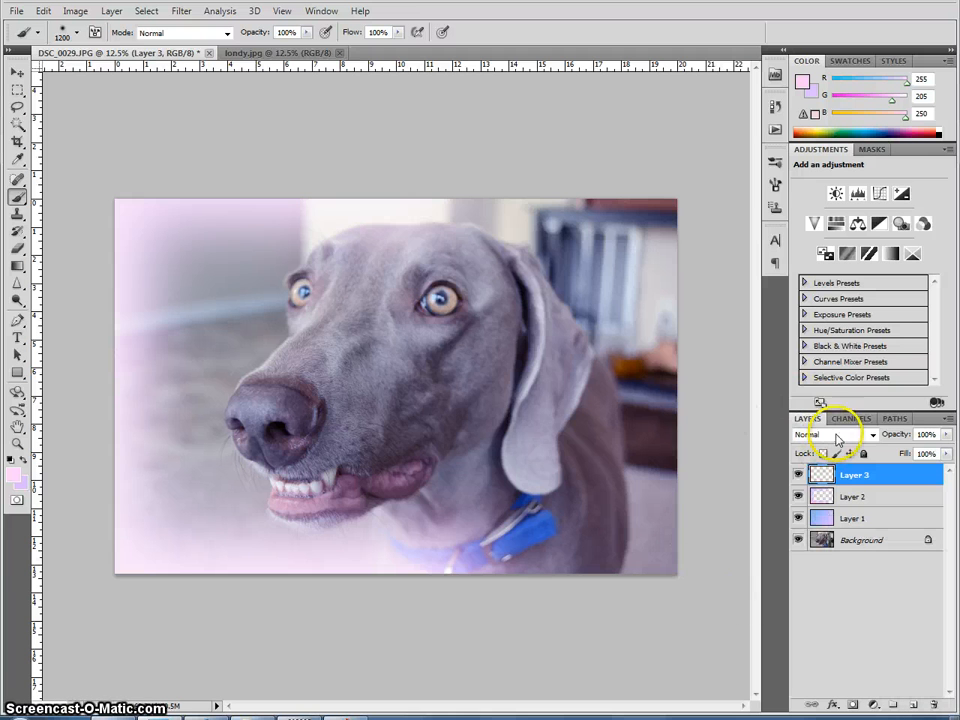
click(837, 438)
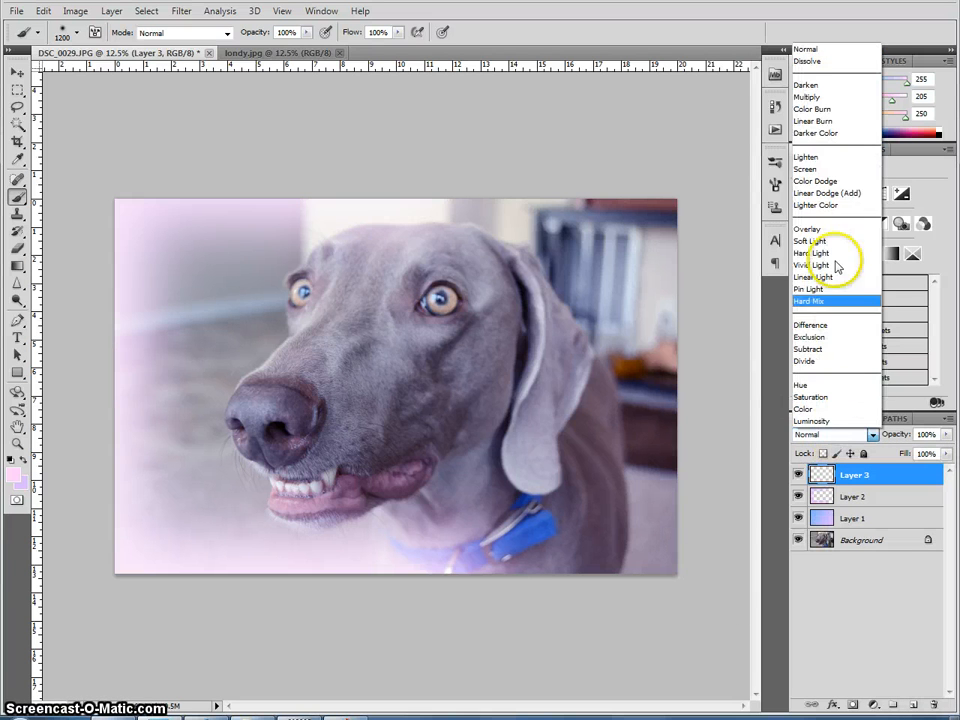
click(828, 172)
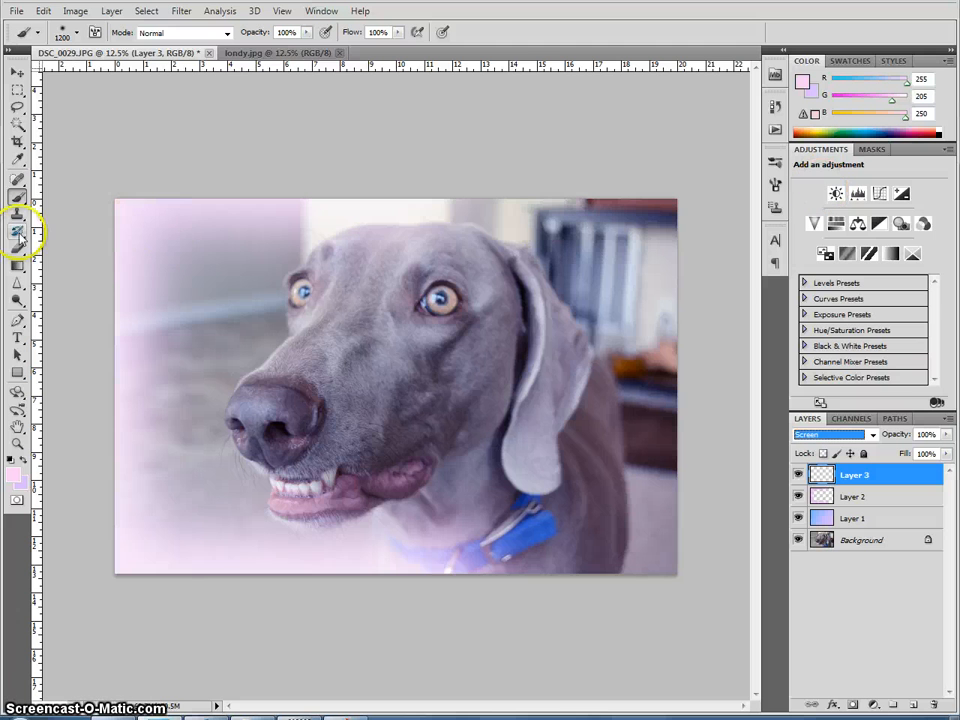
Step: Set the foreground colour to blue #6e9eff and paint it along the right and bottom edges of the photo
click(12, 480)
drag(754, 236, 751, 259)
drag(660, 194, 645, 186)
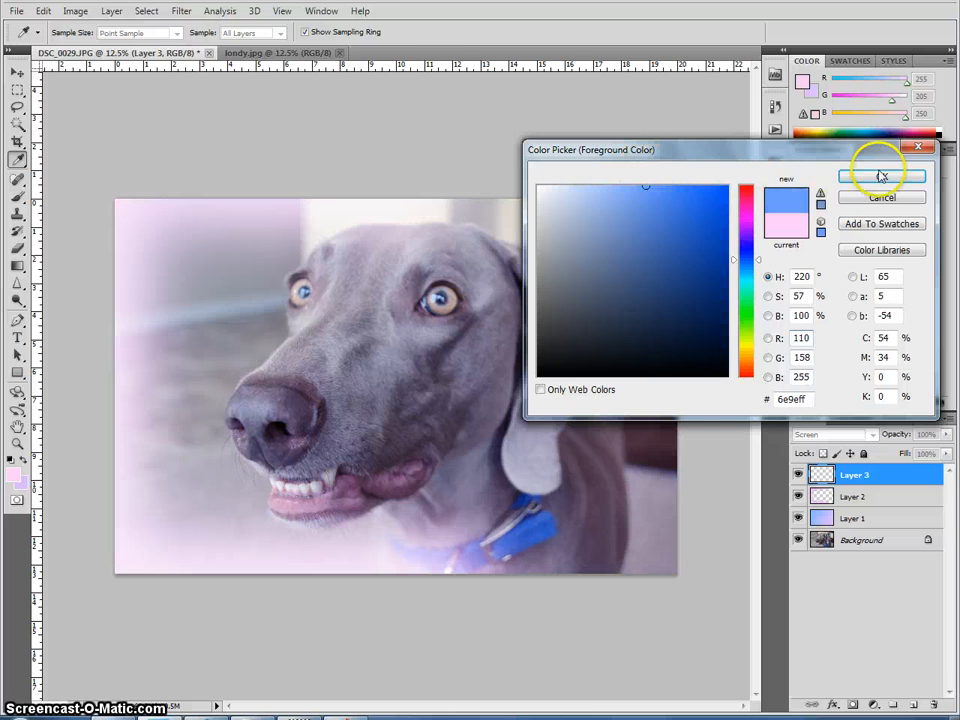
click(880, 176)
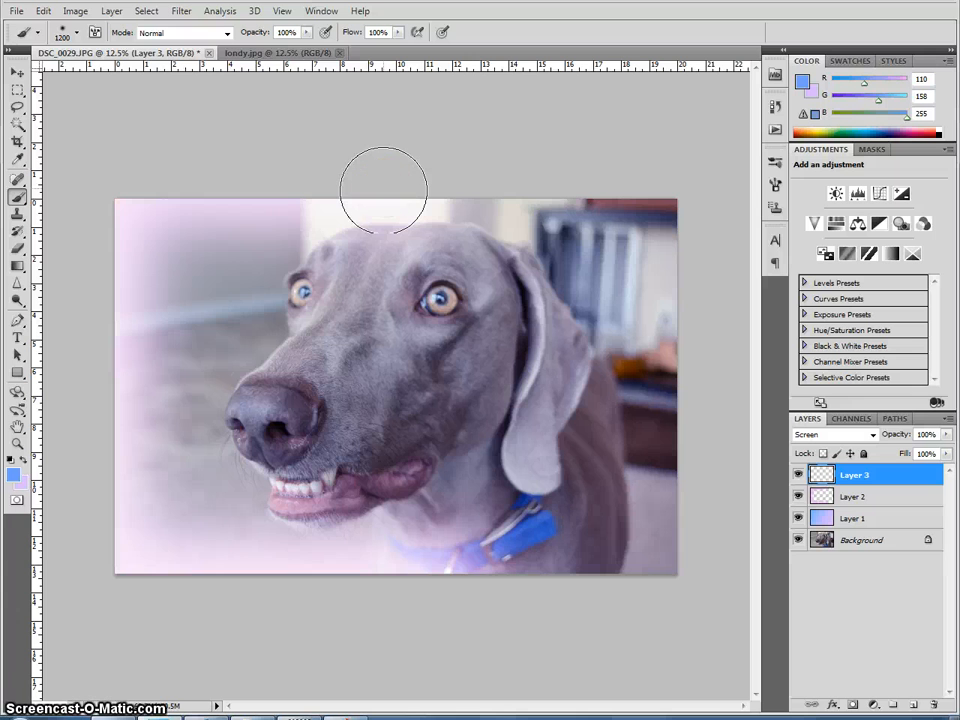
mouse_move(580, 205)
mouse_down()
mouse_move(686, 193)
mouse_move(664, 204)
mouse_move(674, 207)
mouse_move(694, 596)
mouse_move(686, 580)
mouse_move(362, 566)
mouse_up()
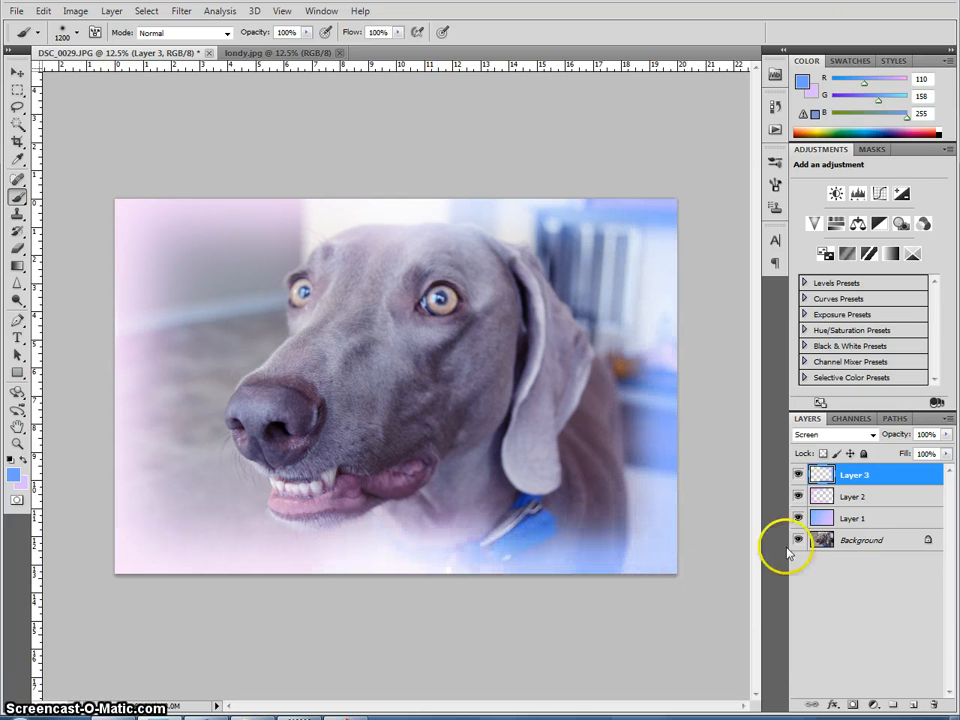
Step: Set the foreground colour to pale blue #c3d7ff and paint it along the top-right edge and bottom-right corner
click(14, 475)
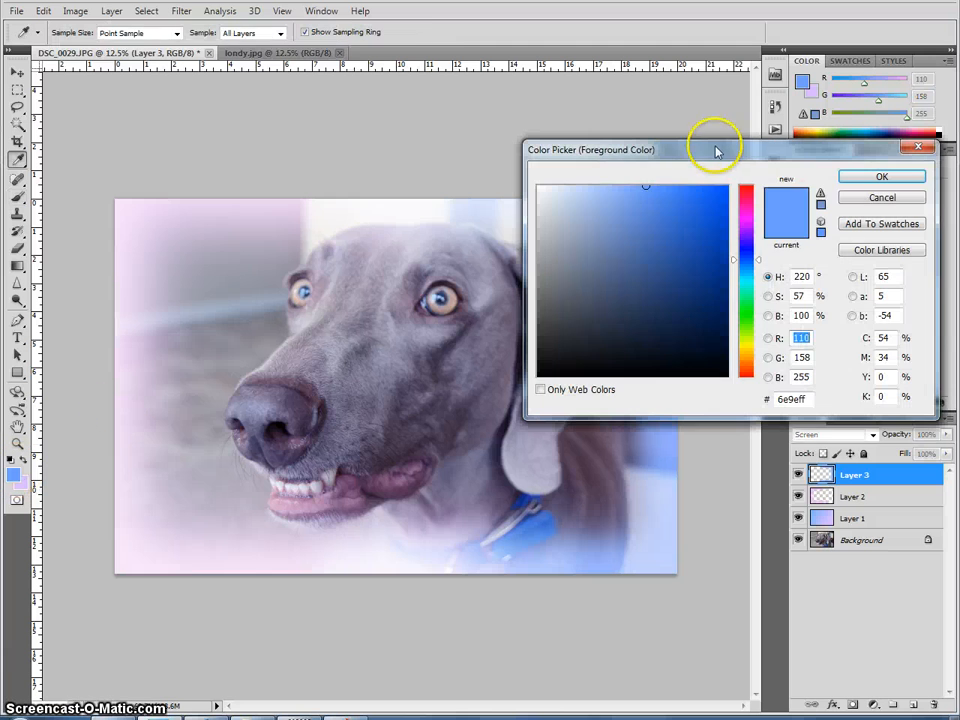
mouse_move(705, 189)
mouse_down()
mouse_move(594, 189)
mouse_move(582, 147)
mouse_up()
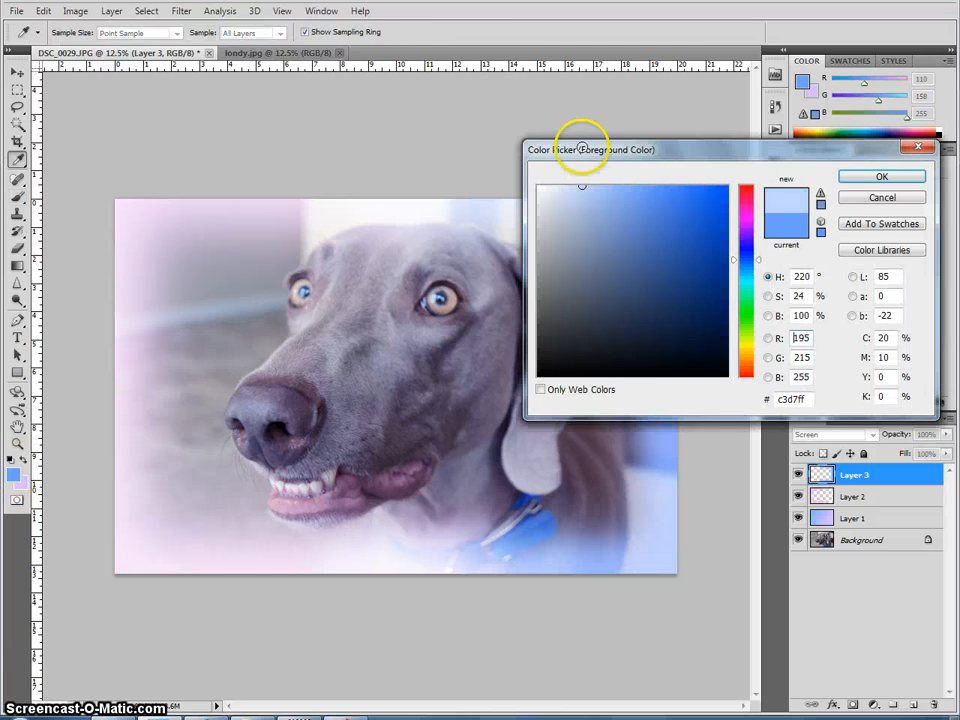
click(910, 175)
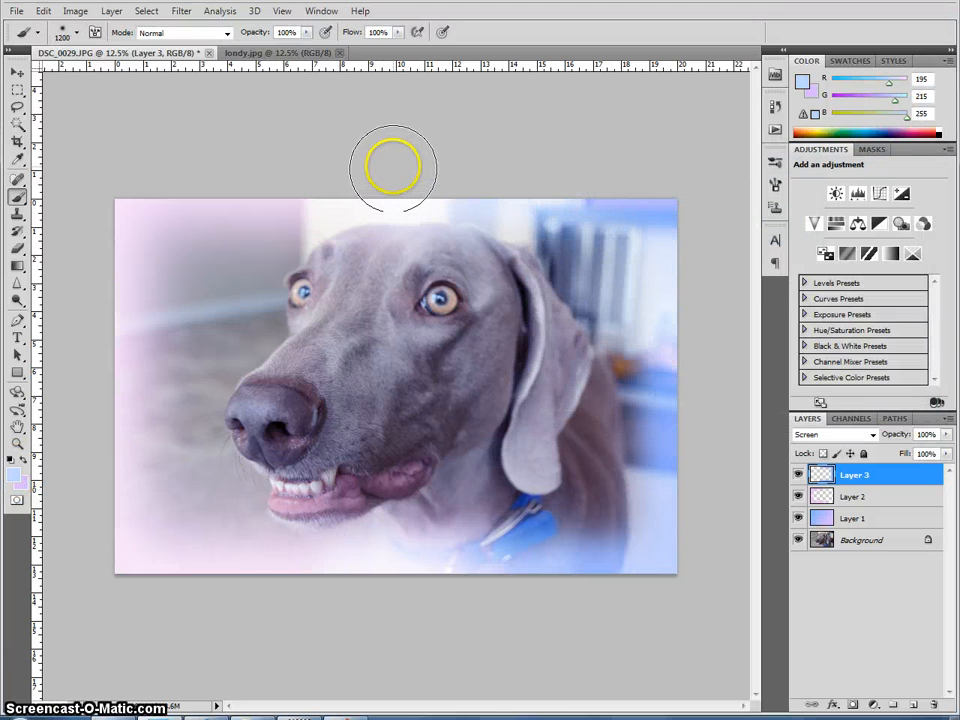
drag(393, 168, 712, 196)
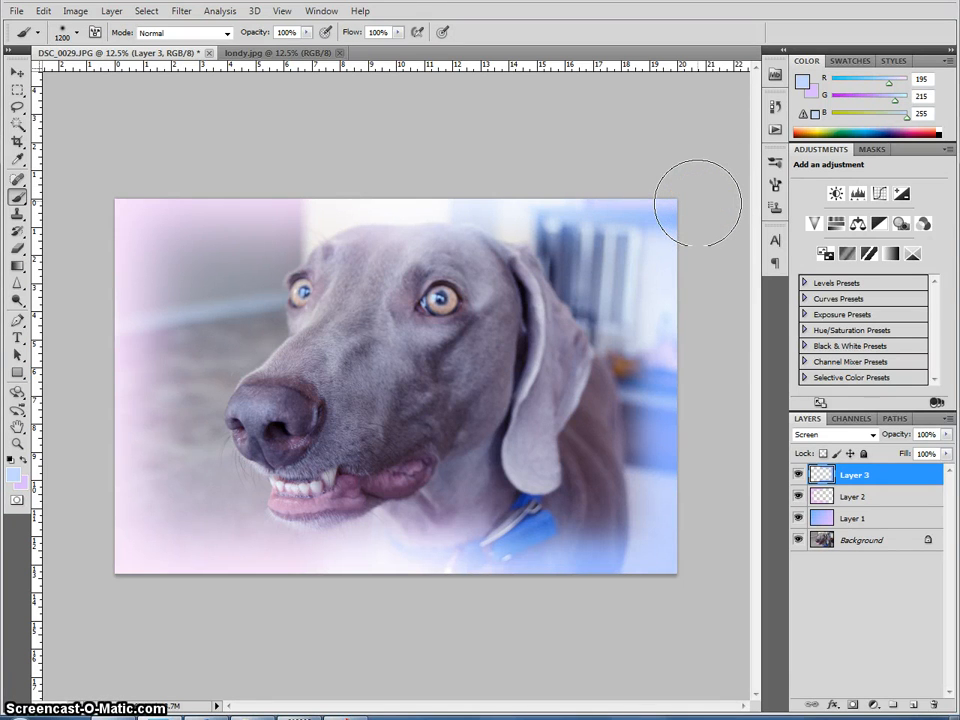
click(700, 584)
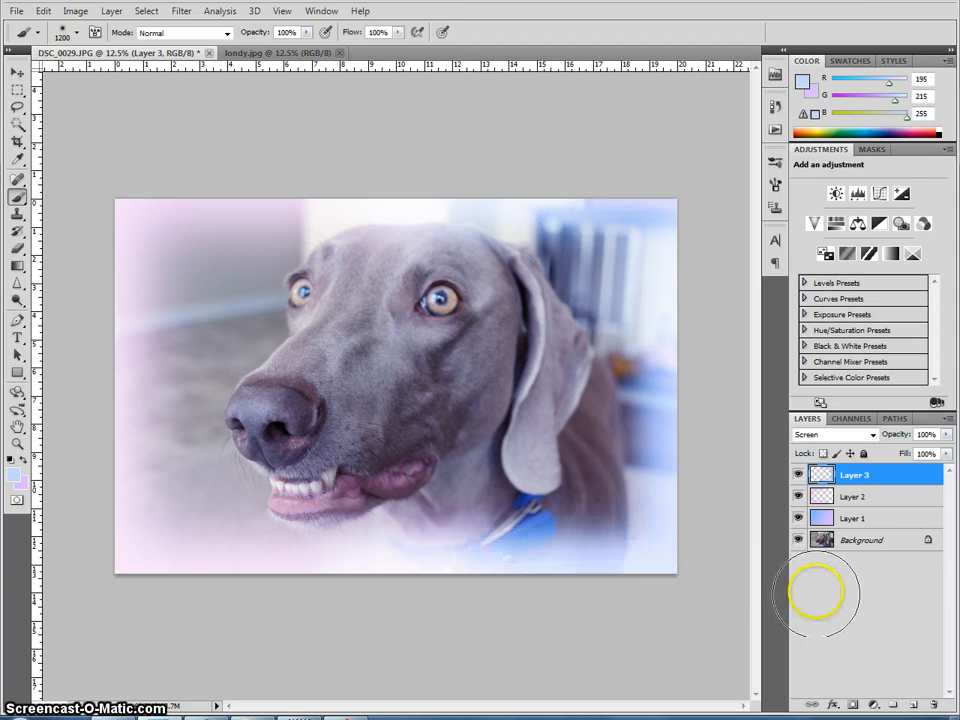
Step: Apply a Gaussian Blur with a 250 pixel radius to Layer 3
click(182, 12)
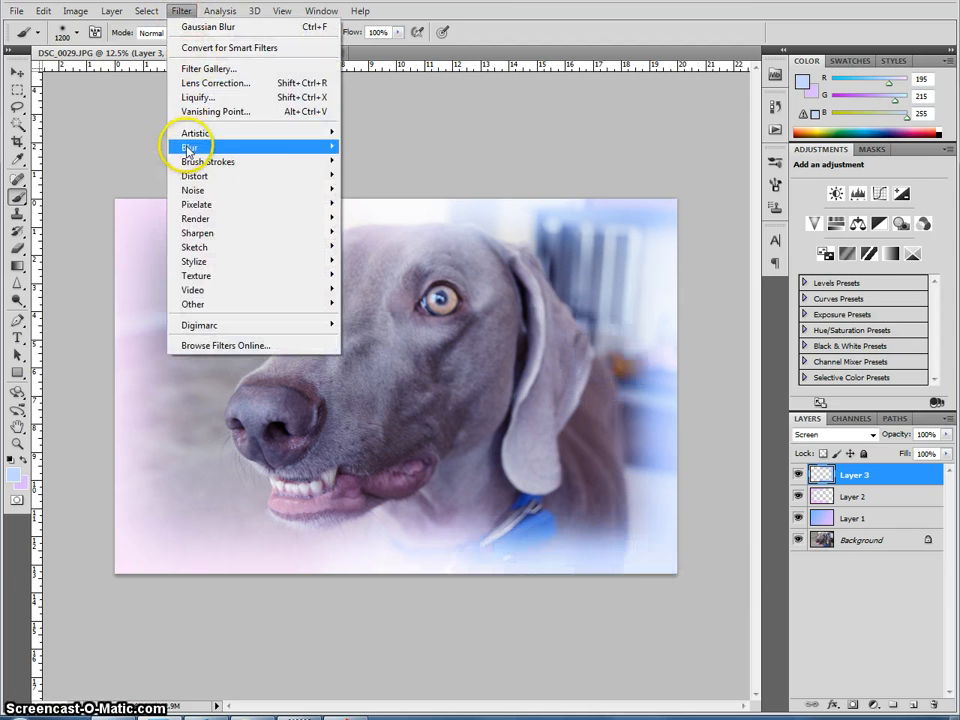
mouse_move(175, 147)
click(392, 205)
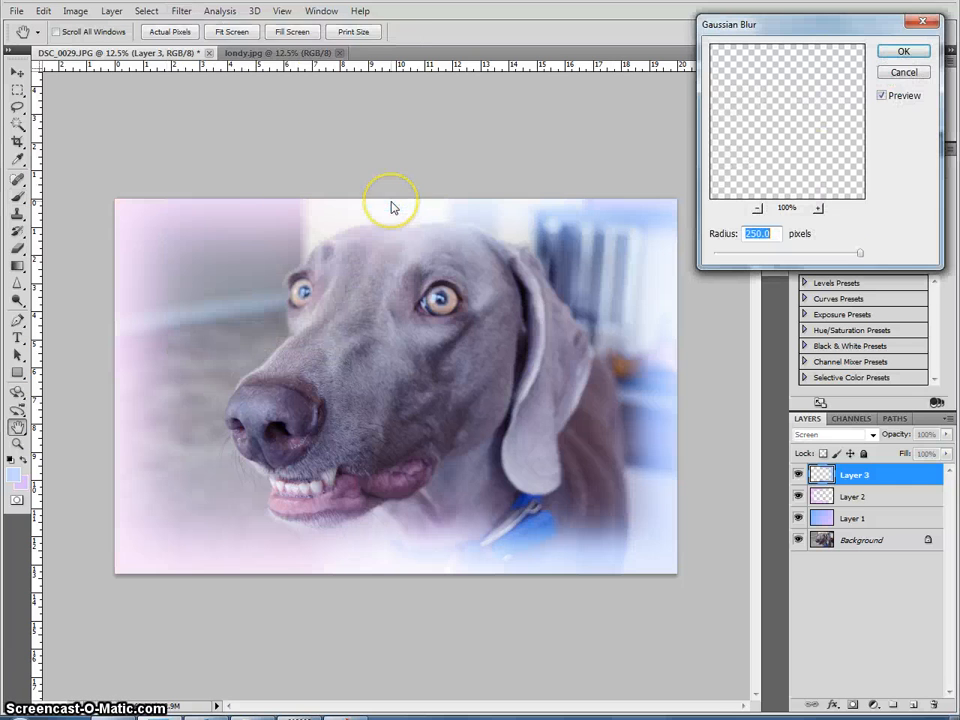
click(903, 51)
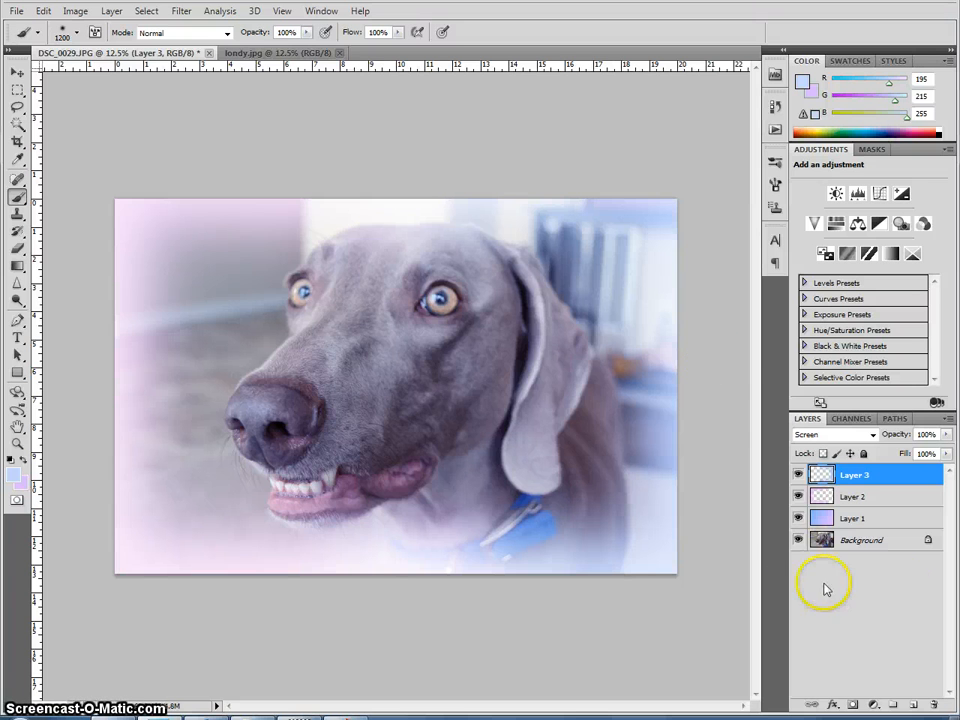
Step: Add another new layer and set the foreground colour to white #ffffff
click(913, 705)
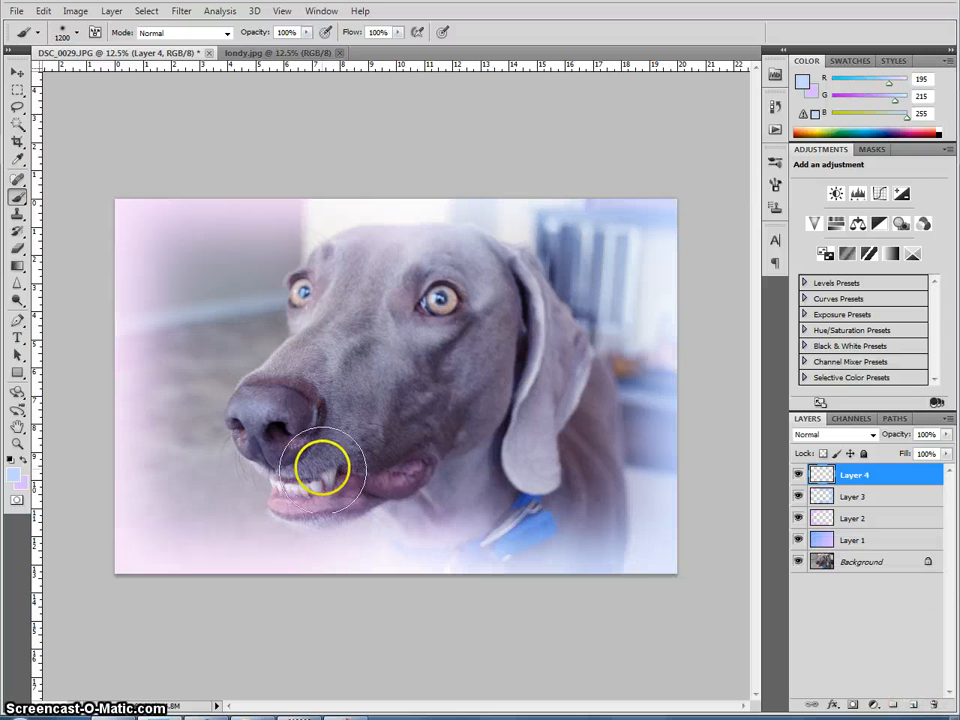
click(14, 476)
click(572, 206)
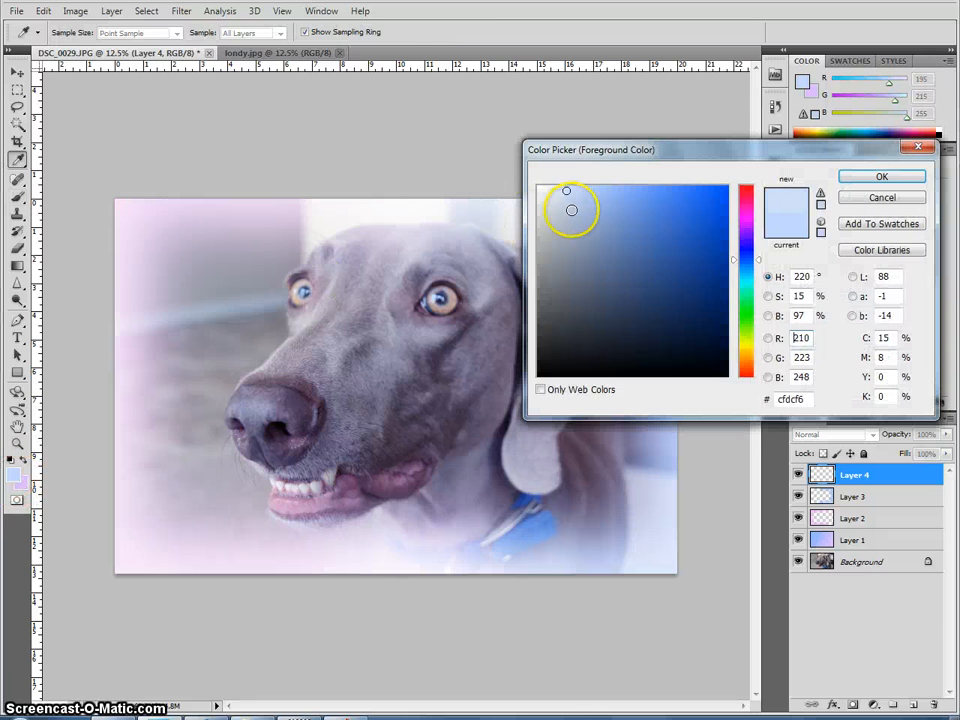
drag(572, 206, 532, 181)
click(879, 178)
Step: Shrink the brush to 700 px and paint white at both top corners and along the bottom edge on Layer 4
key(b)
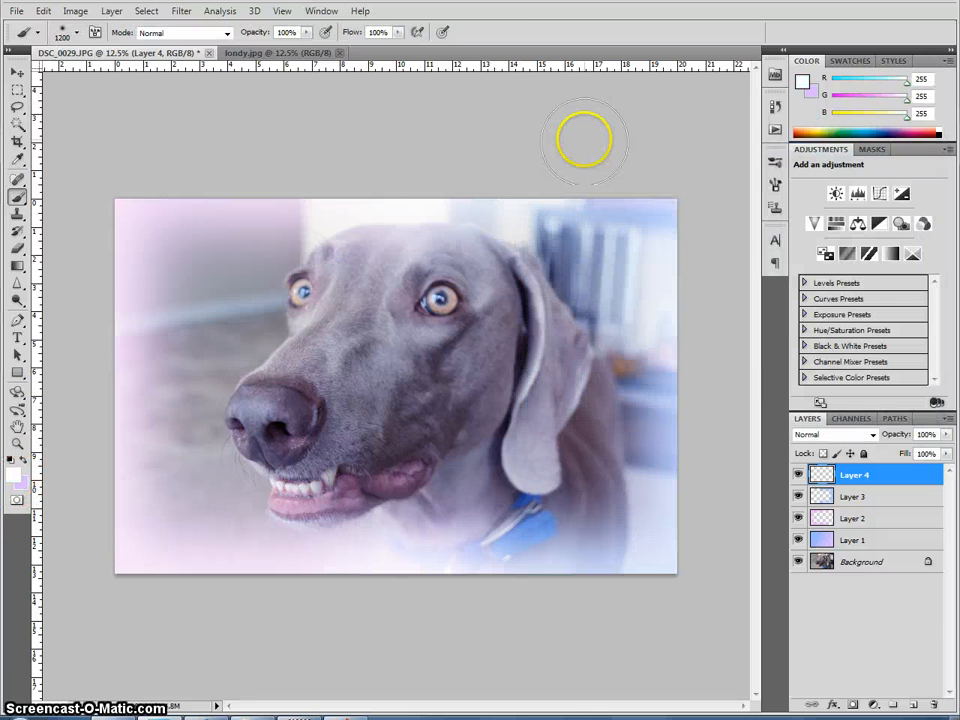
key(bracketleft)
key(bracketleft)
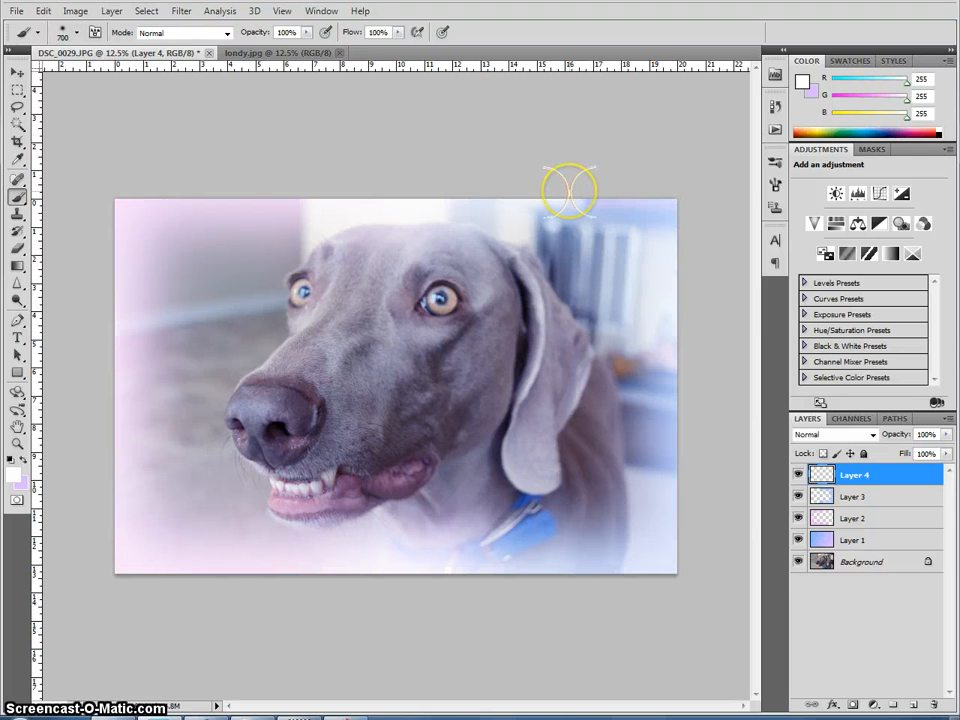
click(676, 189)
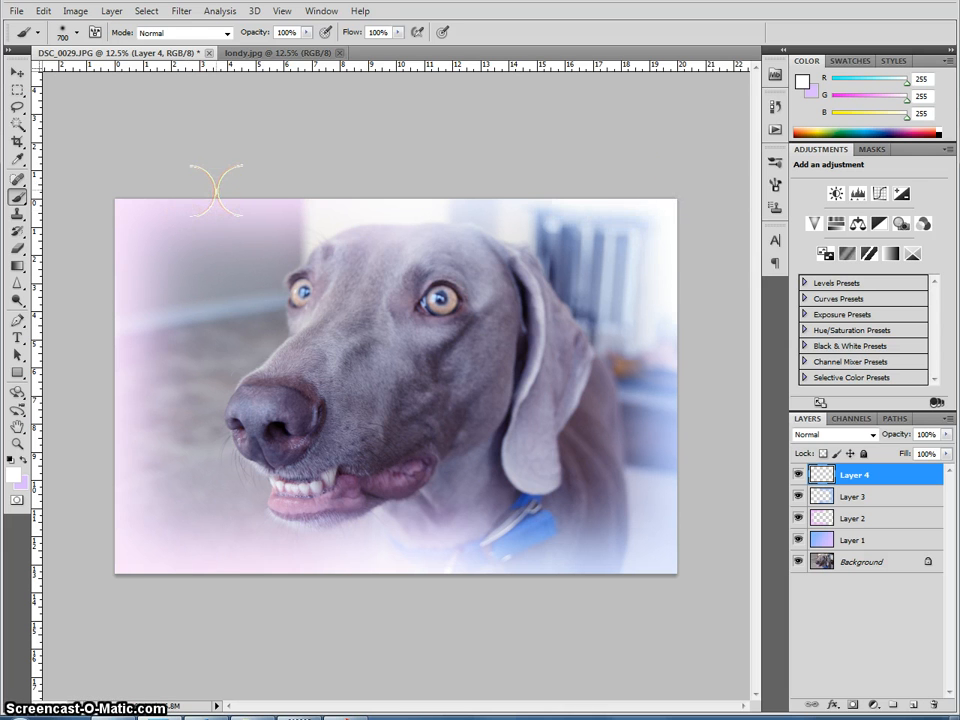
click(108, 184)
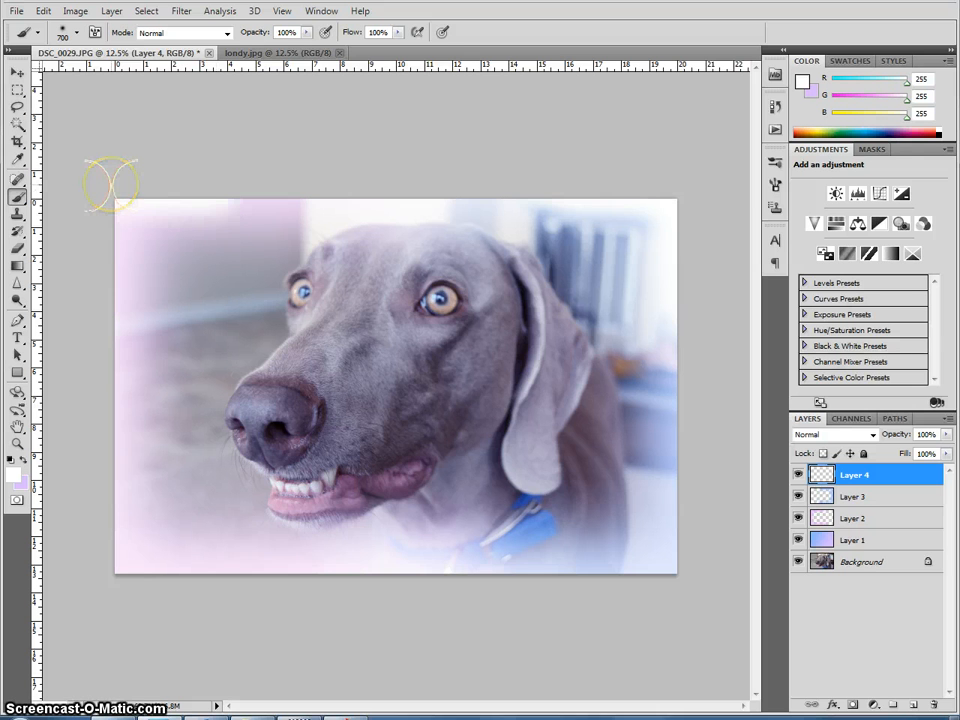
mouse_move(104, 462)
mouse_down()
mouse_move(107, 594)
mouse_move(103, 577)
mouse_move(656, 600)
mouse_move(566, 574)
mouse_move(679, 570)
mouse_move(681, 456)
mouse_up()
Step: Apply a Gaussian Blur with a 250 pixel radius to Layer 4
click(178, 11)
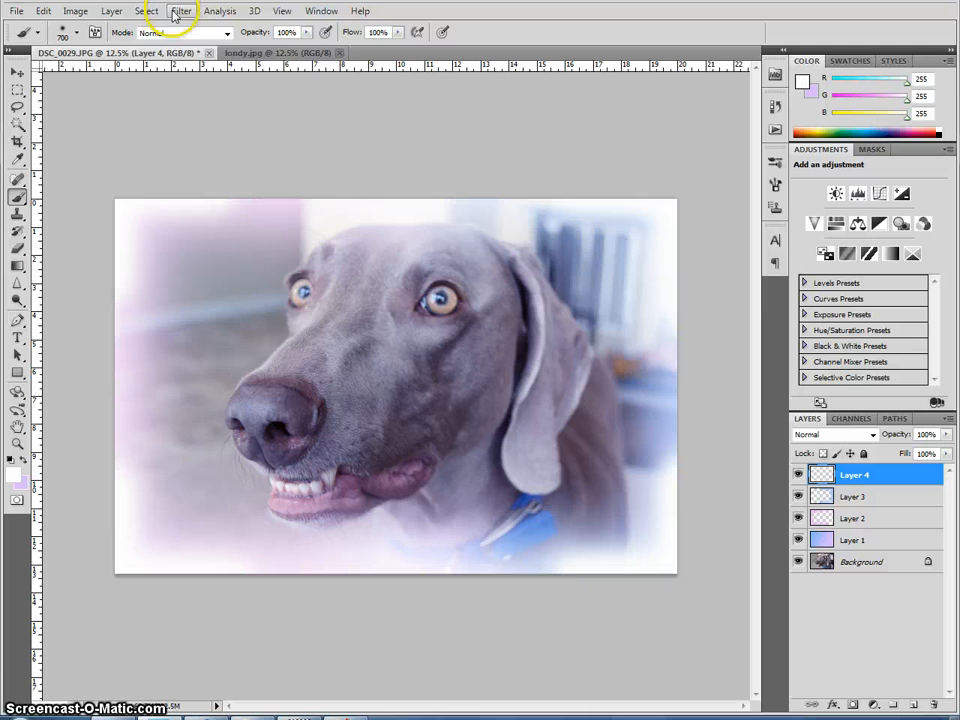
mouse_move(184, 147)
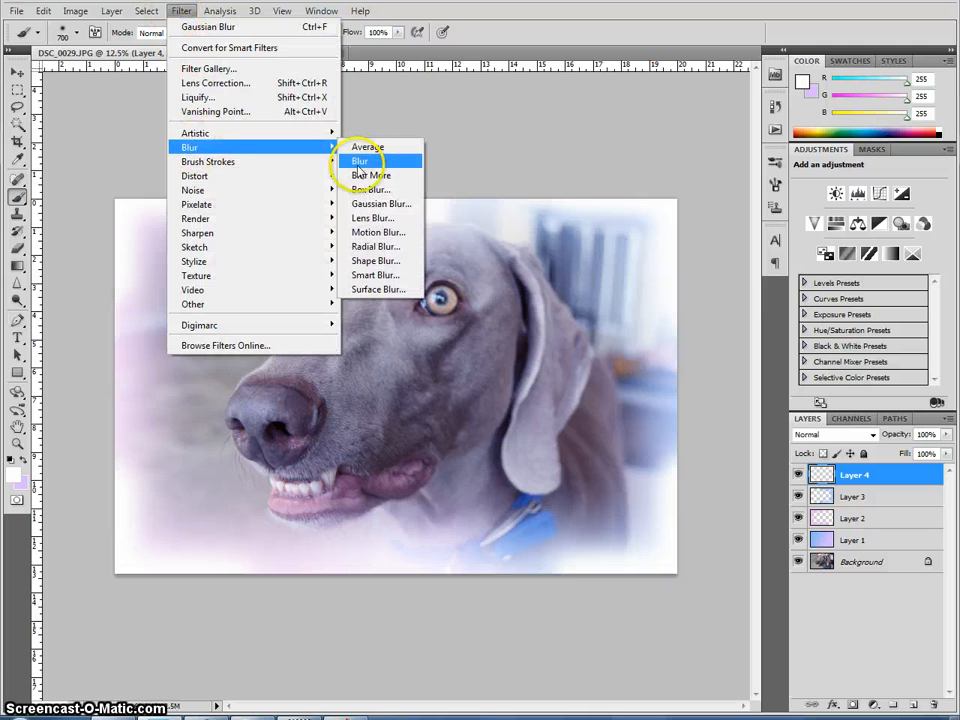
click(386, 208)
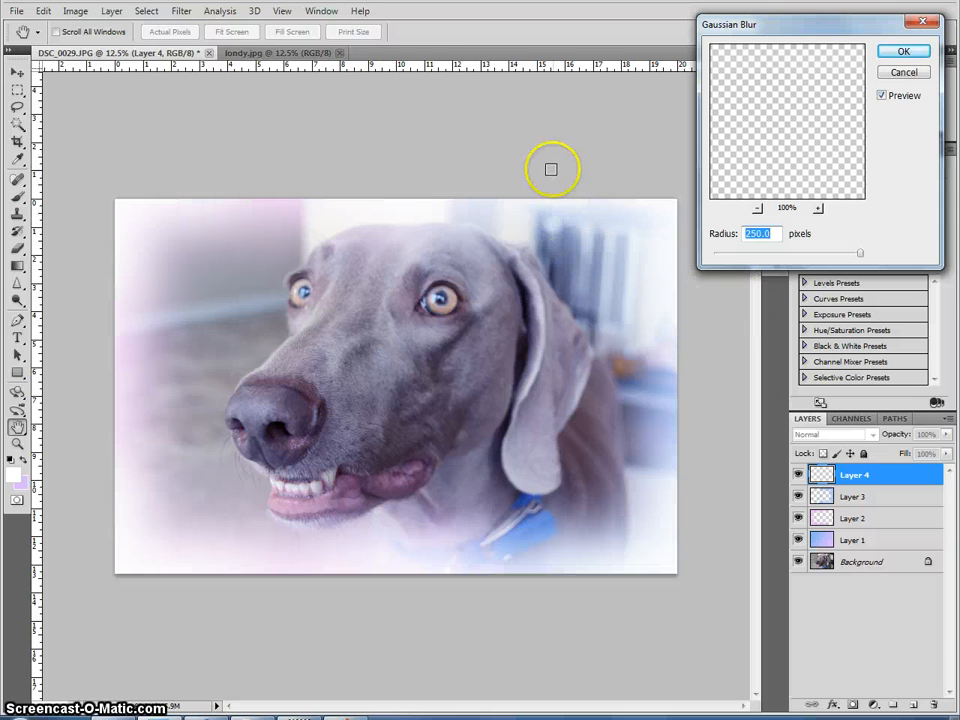
click(906, 52)
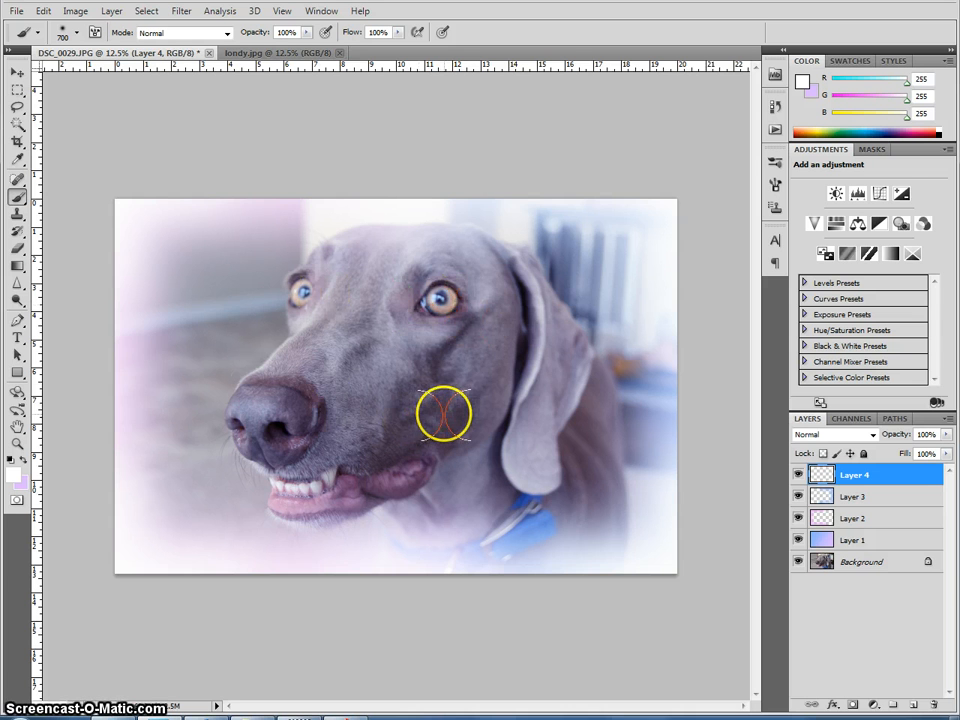
Step: Raise the contrast of the Background layer slightly with Brightness/Contrast, leaving brightness at 0
click(858, 564)
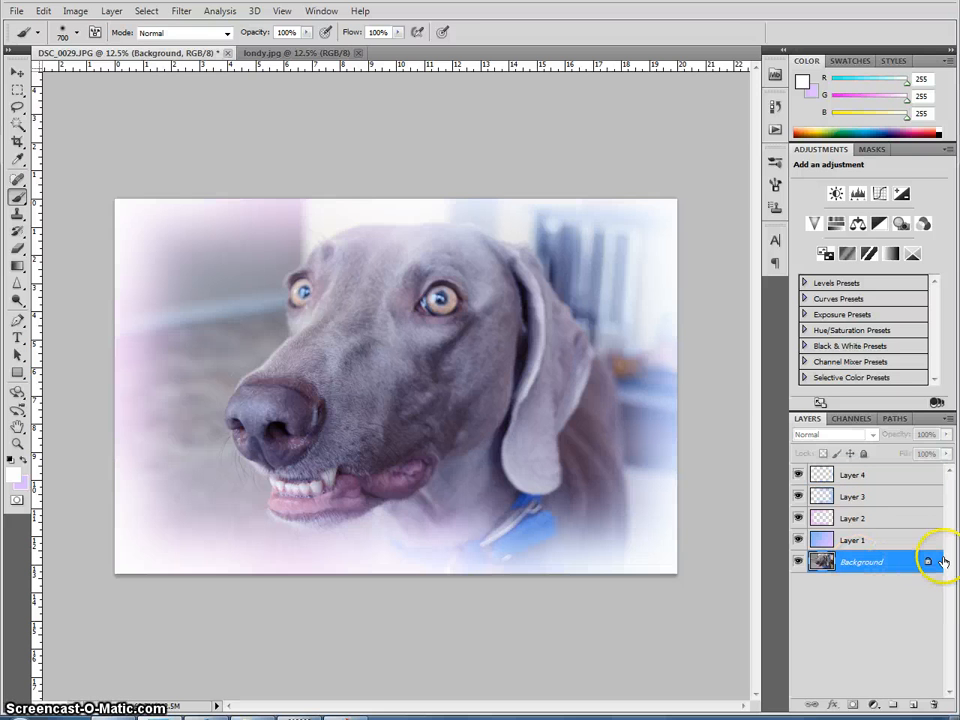
click(75, 14)
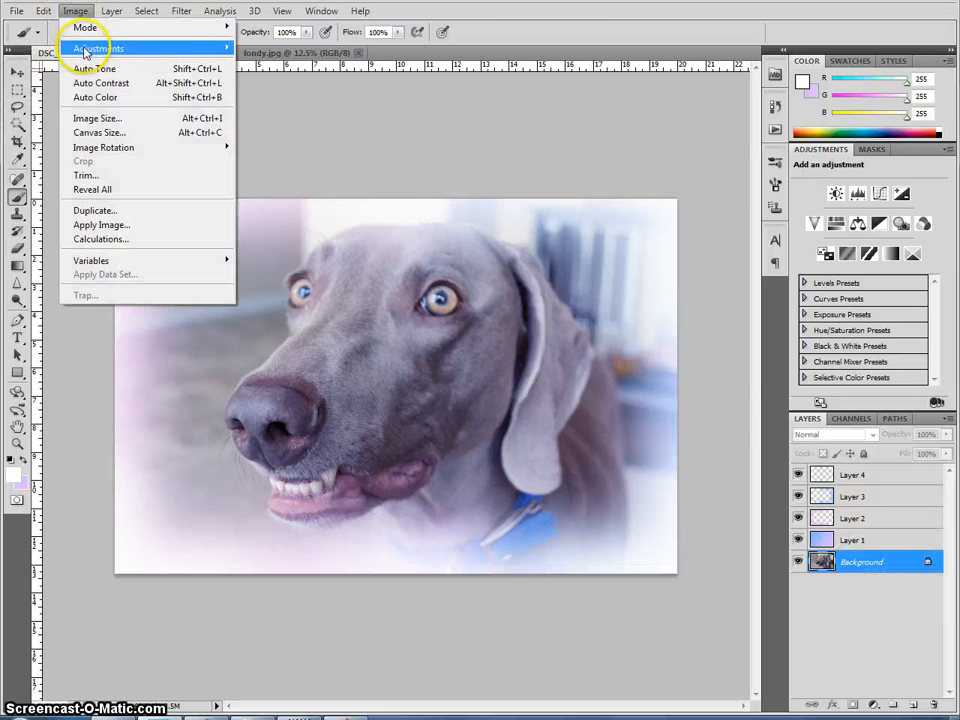
mouse_move(100, 45)
click(250, 45)
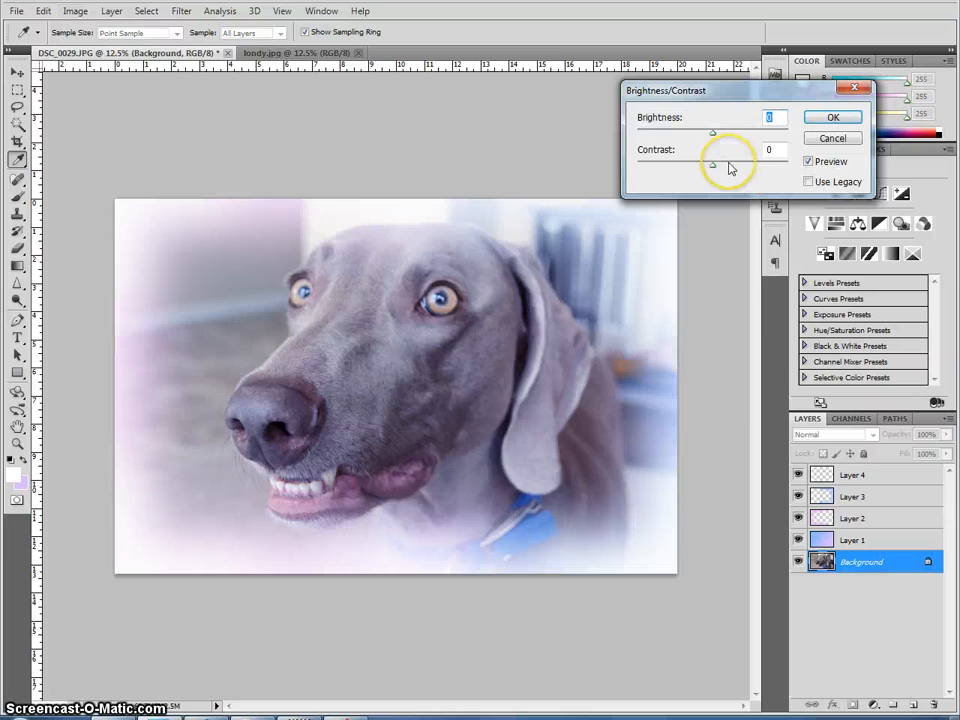
click(765, 151)
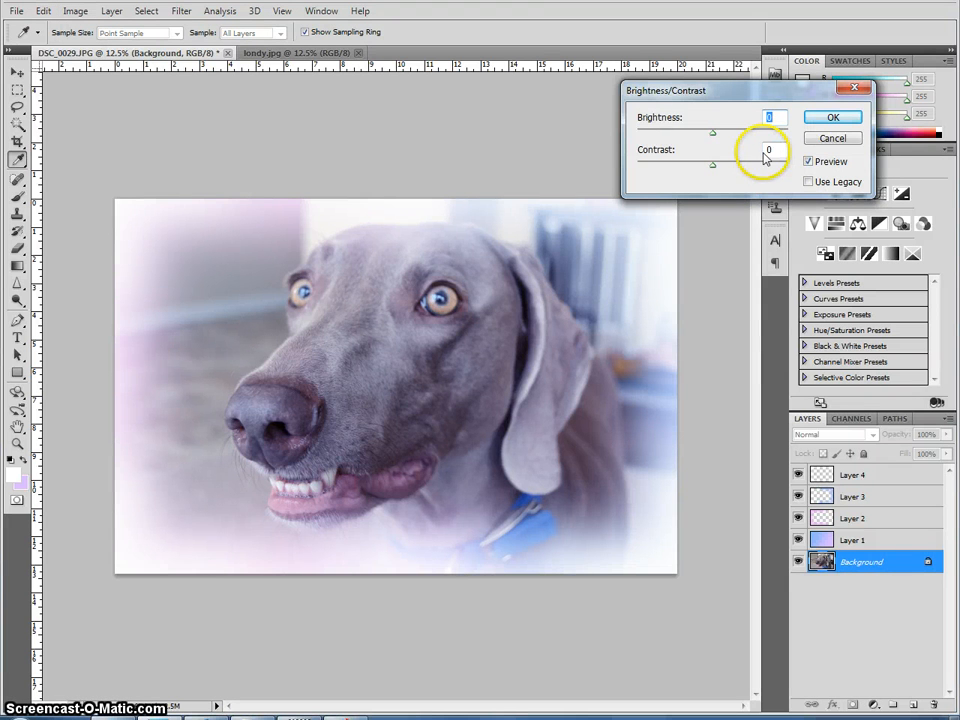
click(714, 167)
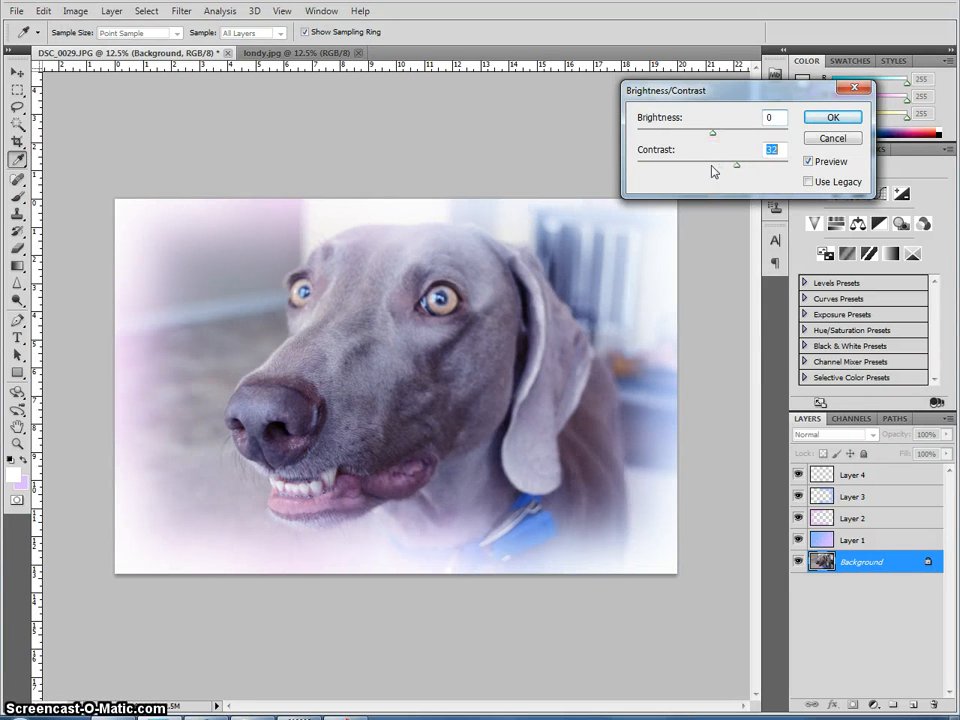
key(Up)
key(Up)
key(Up)
key(Up)
key(Up)
key(Up)
key(Up)
key(Up)
key(Up)
key(Up)
key(Up)
click(831, 117)
key(b)
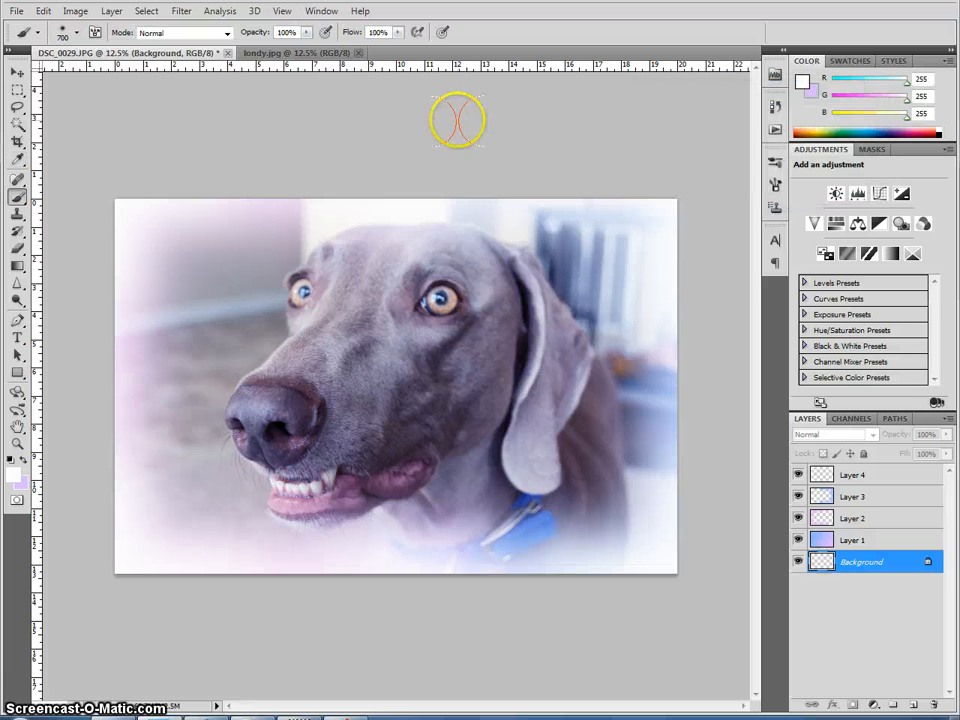